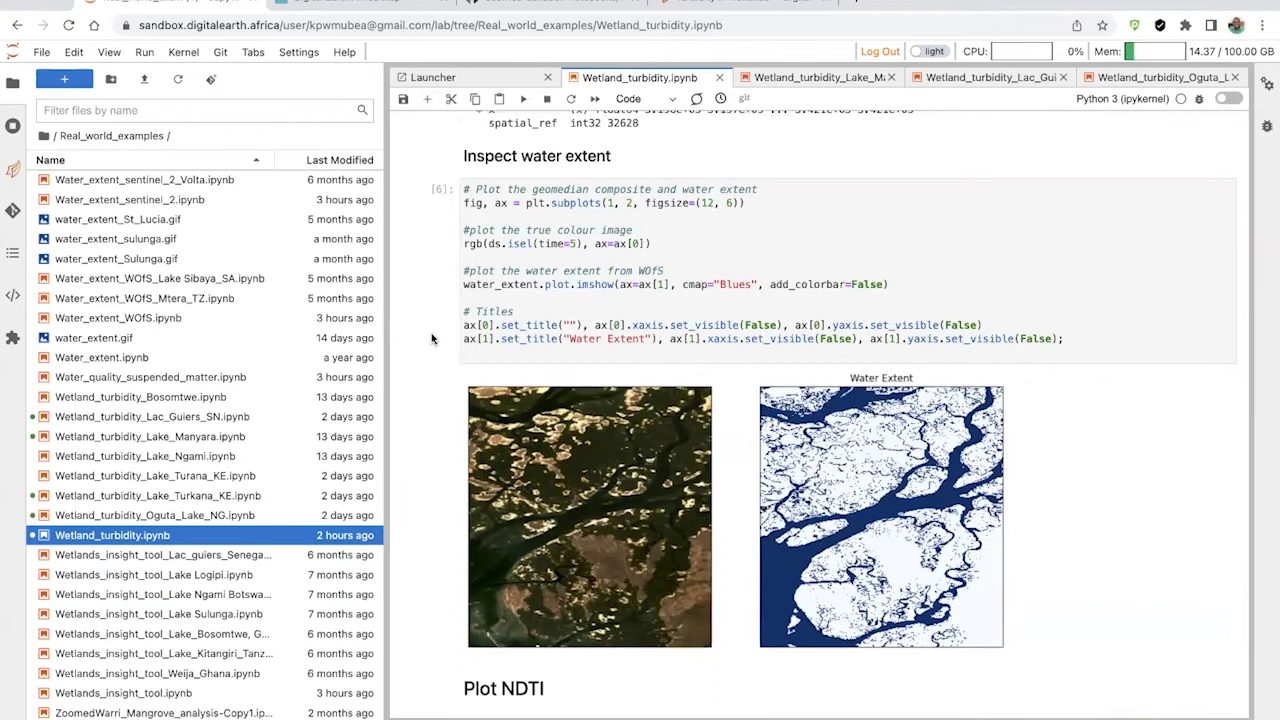
Step: Review the water extent plots, the NDTI calculation and the NDTI maps comparing the first and last dates
scroll(432, 338, "up", 1)
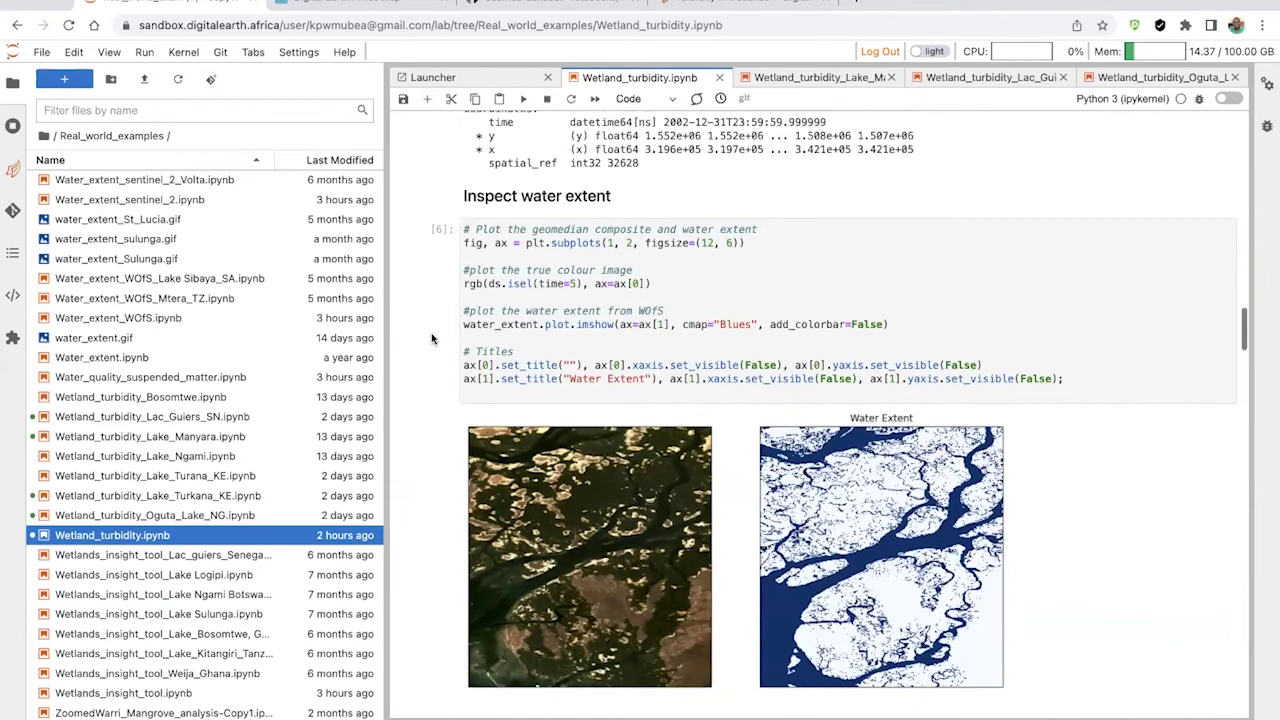
scroll(432, 338, "down", 3)
scroll(433, 338, "down", 2)
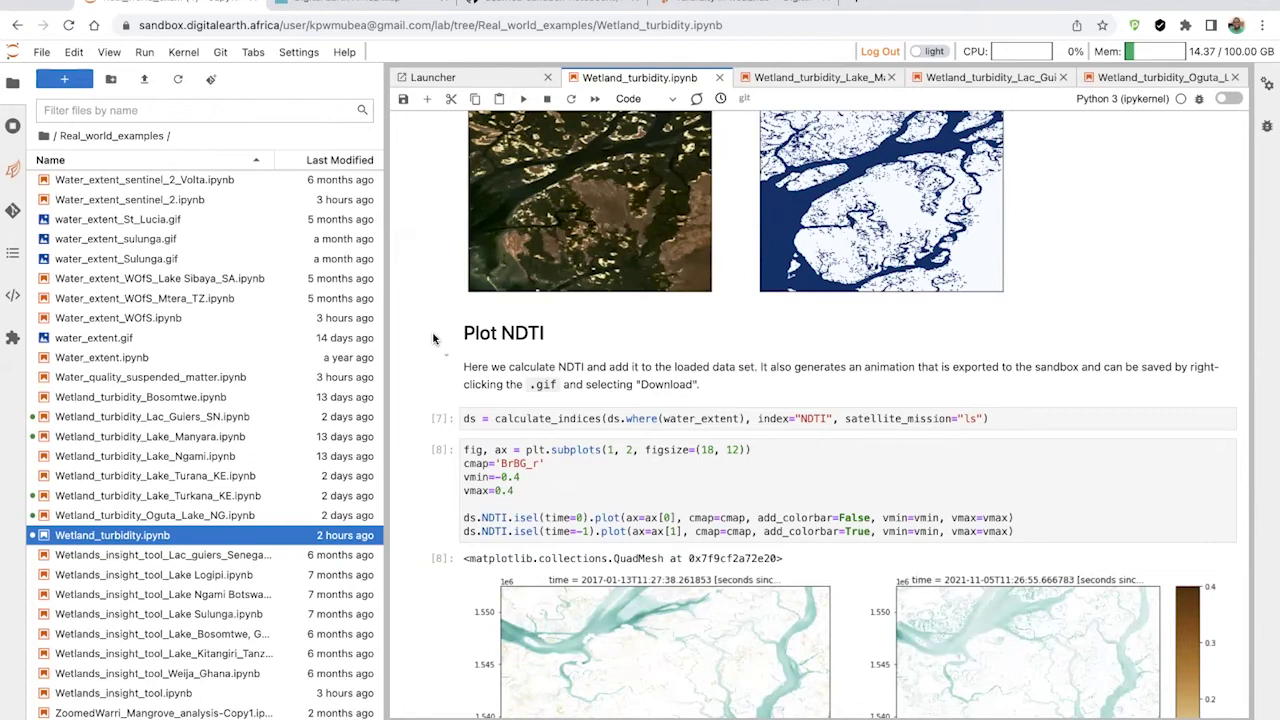
scroll(420, 352, "down", 10)
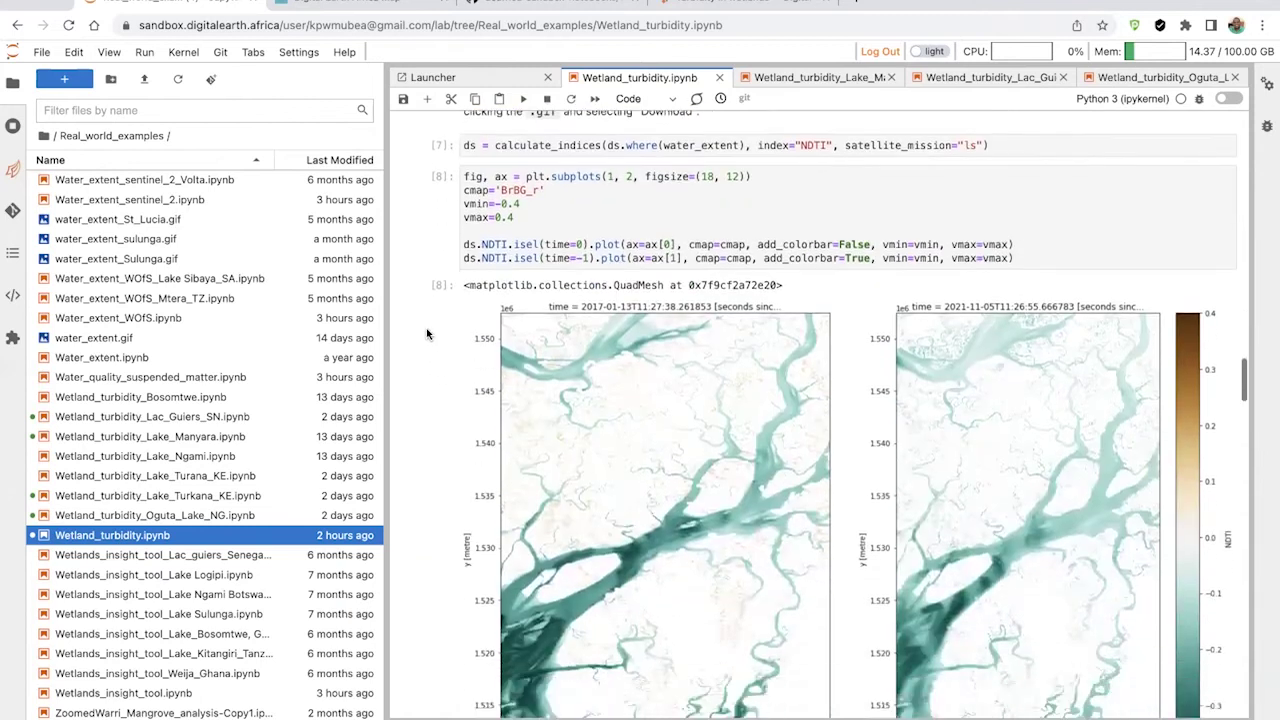
scroll(432, 352, "down", 5)
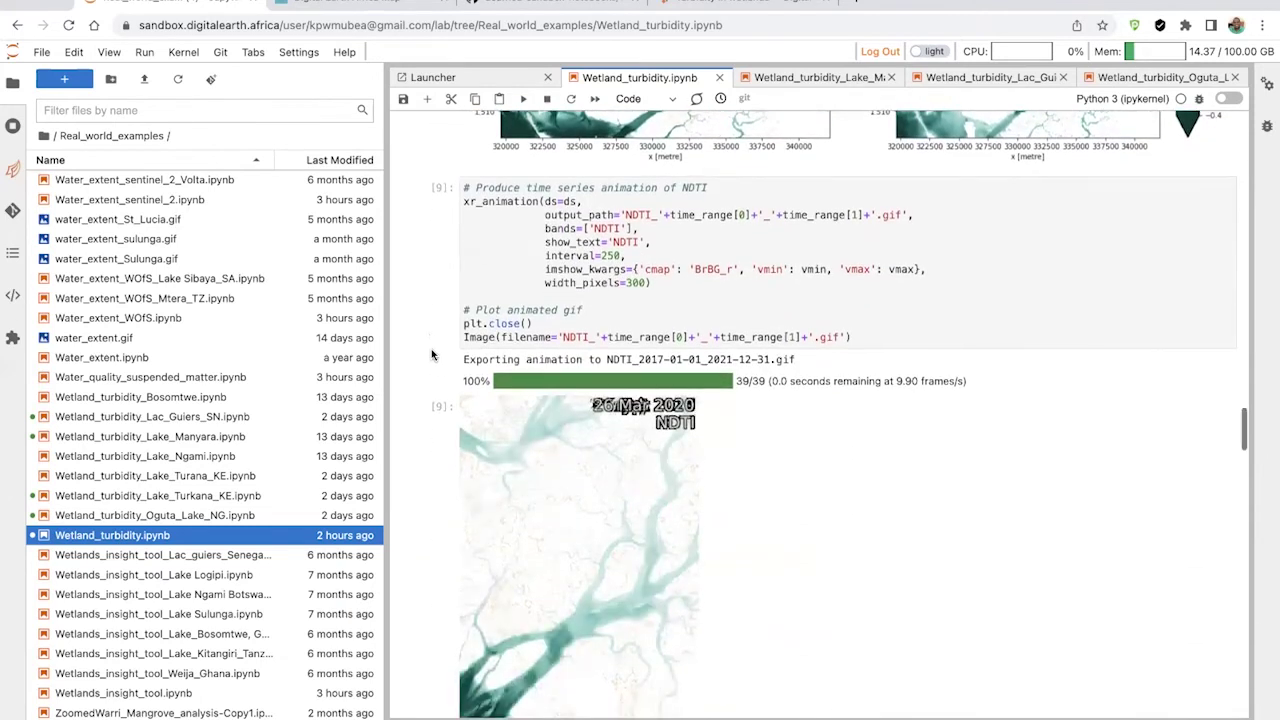
Step: Locate the exported NDTI animation GIFs in the Real_world_examples folder and select the Lake Bosomtwe one
scroll(434, 354, "down", 2)
double_click(783, 283)
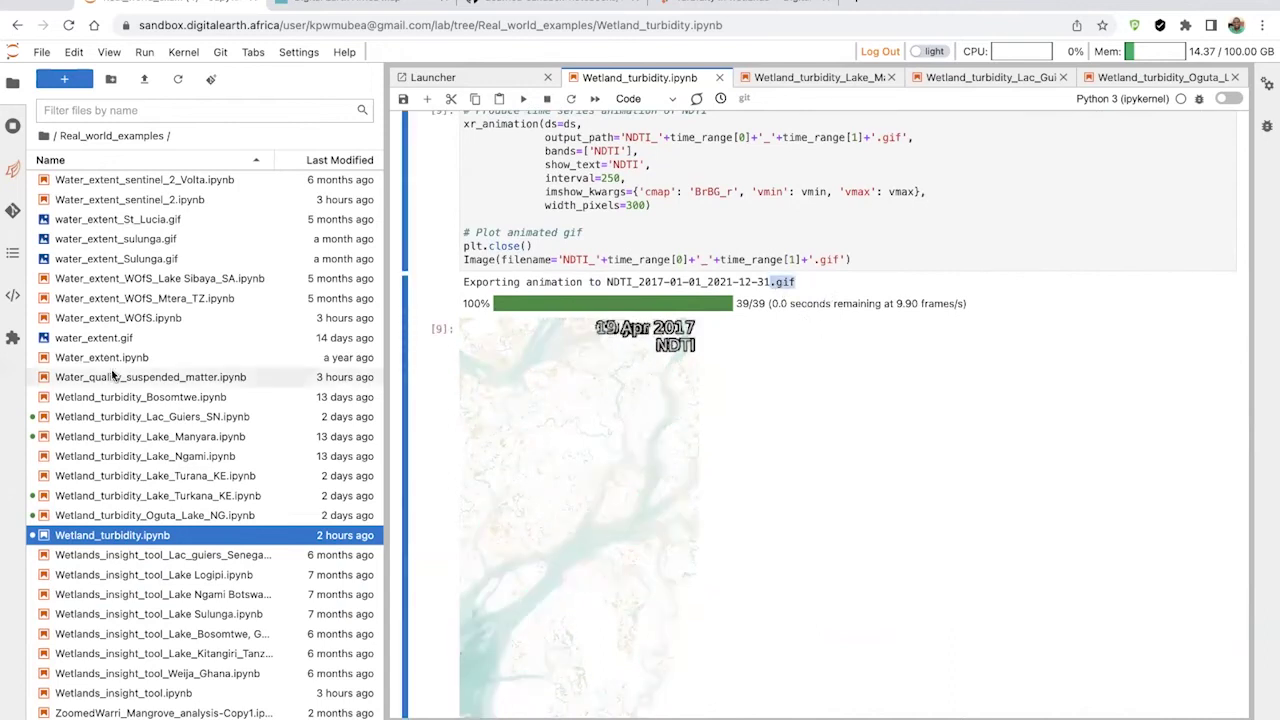
scroll(129, 370, "up", 15)
scroll(128, 372, "up", 20)
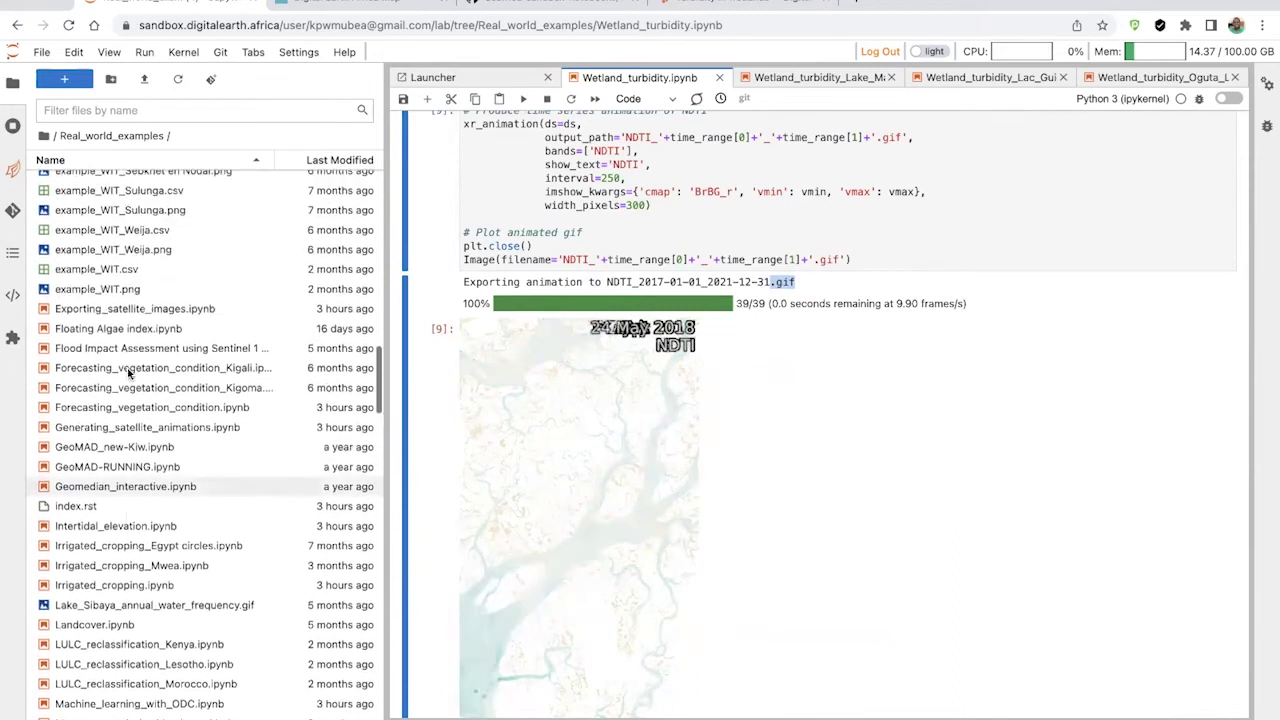
scroll(128, 372, "down", 12)
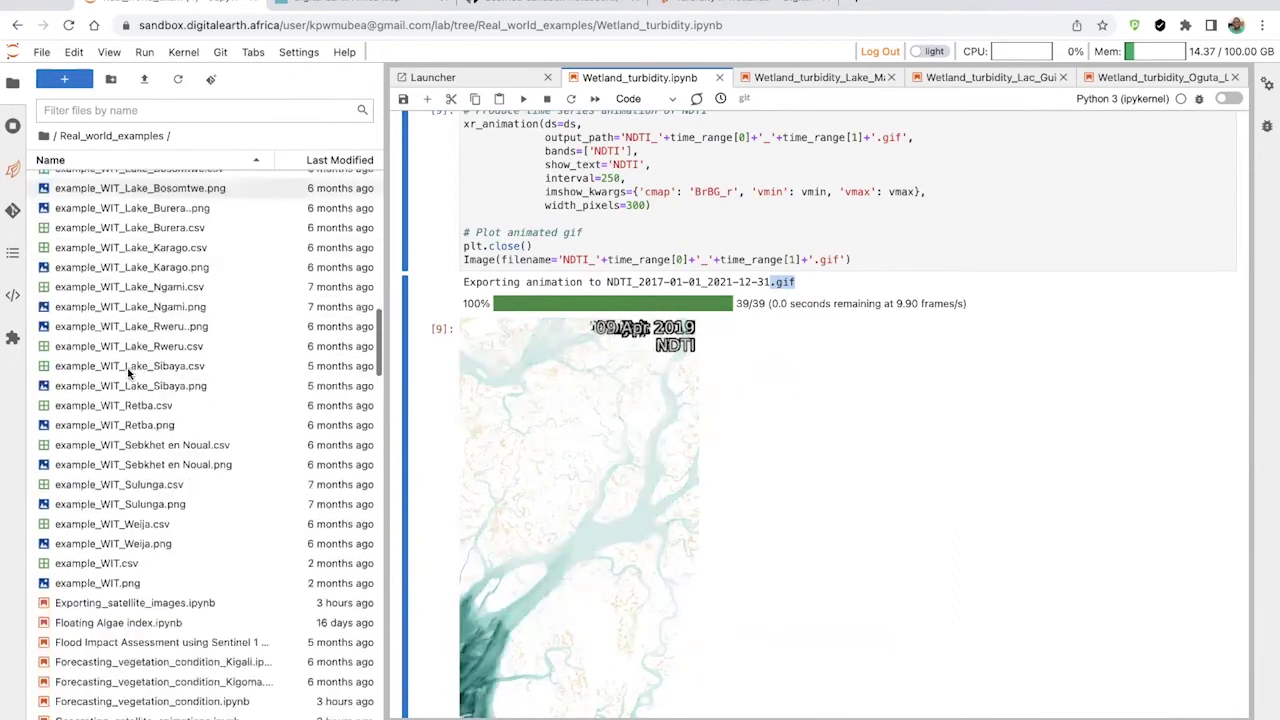
scroll(128, 372, "down", 10)
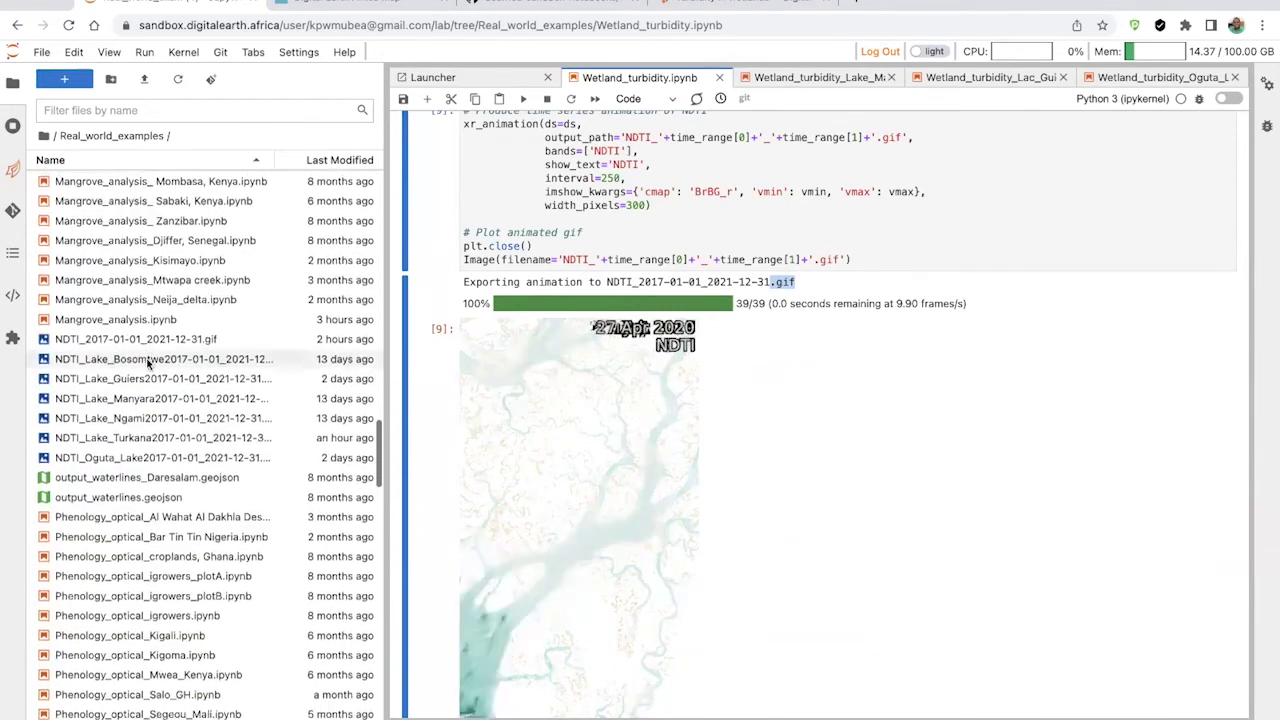
left_click(151, 366)
left_click(247, 338)
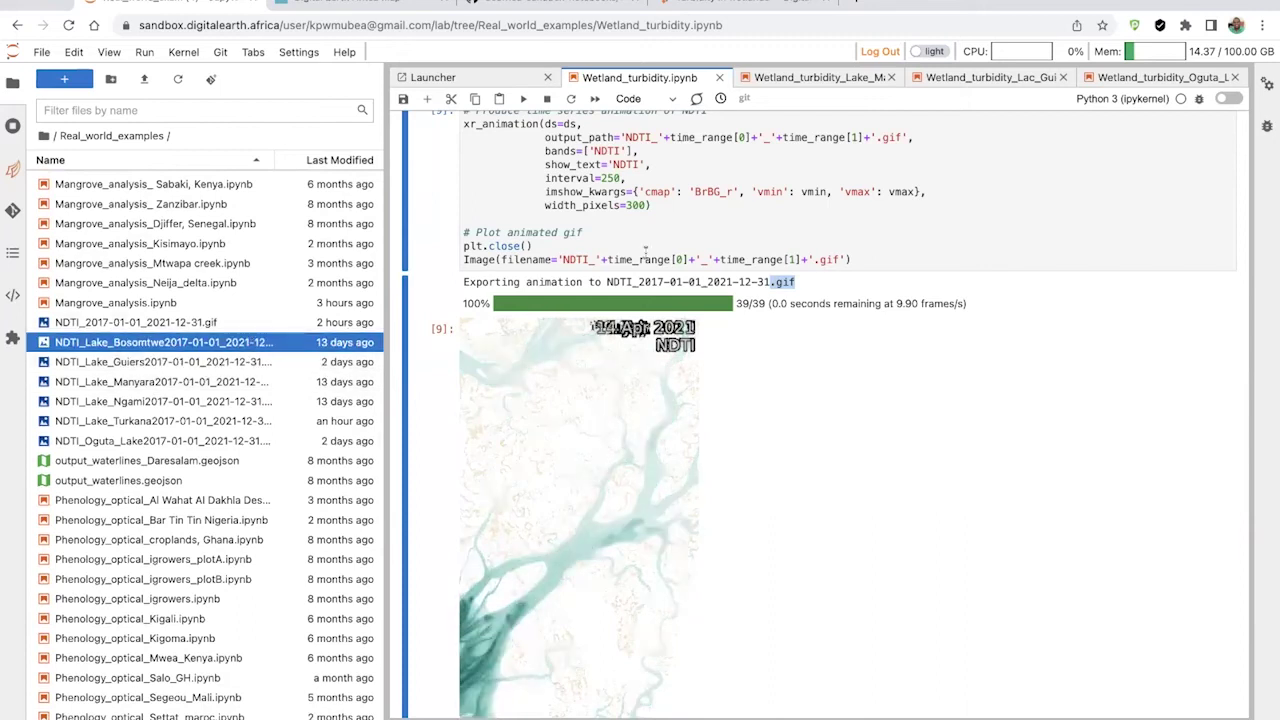
Step: Set the interval parameter of the NDTI time series animation to 500 in the xr_animation cell
scroll(645, 253, "up", 2)
left_click(657, 223)
double_click(655, 223)
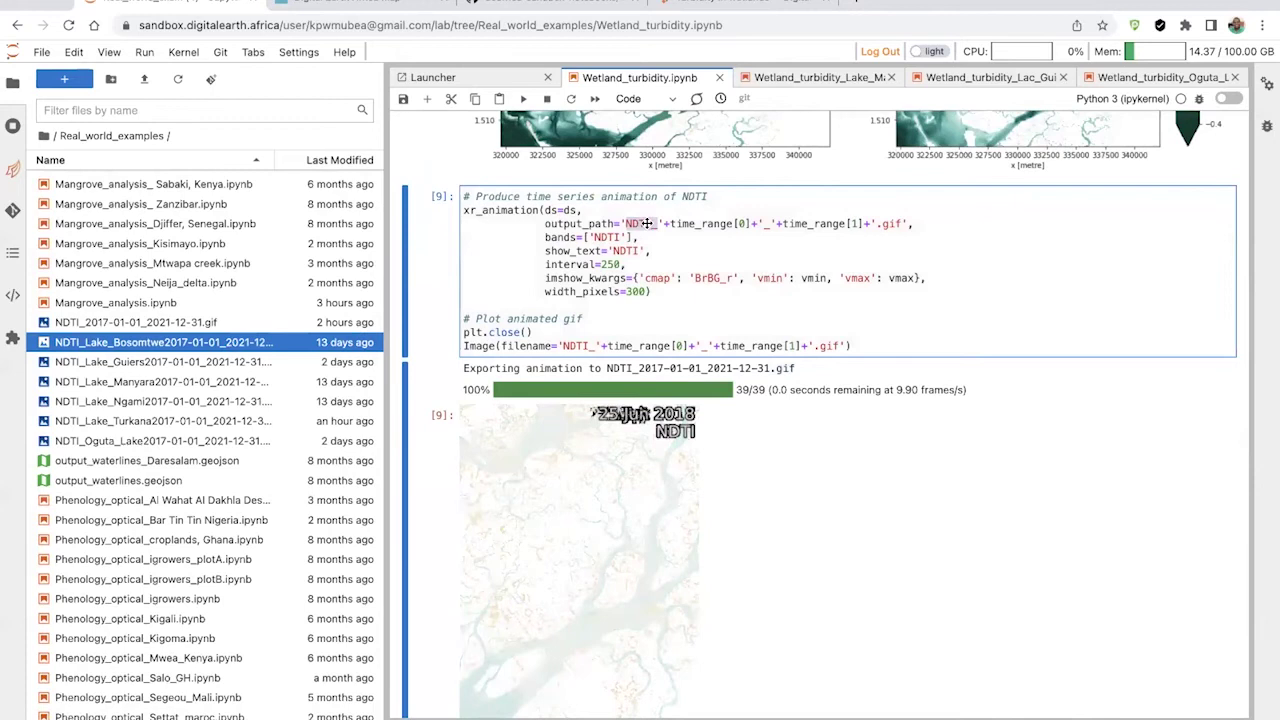
left_click(601, 264)
type("2")
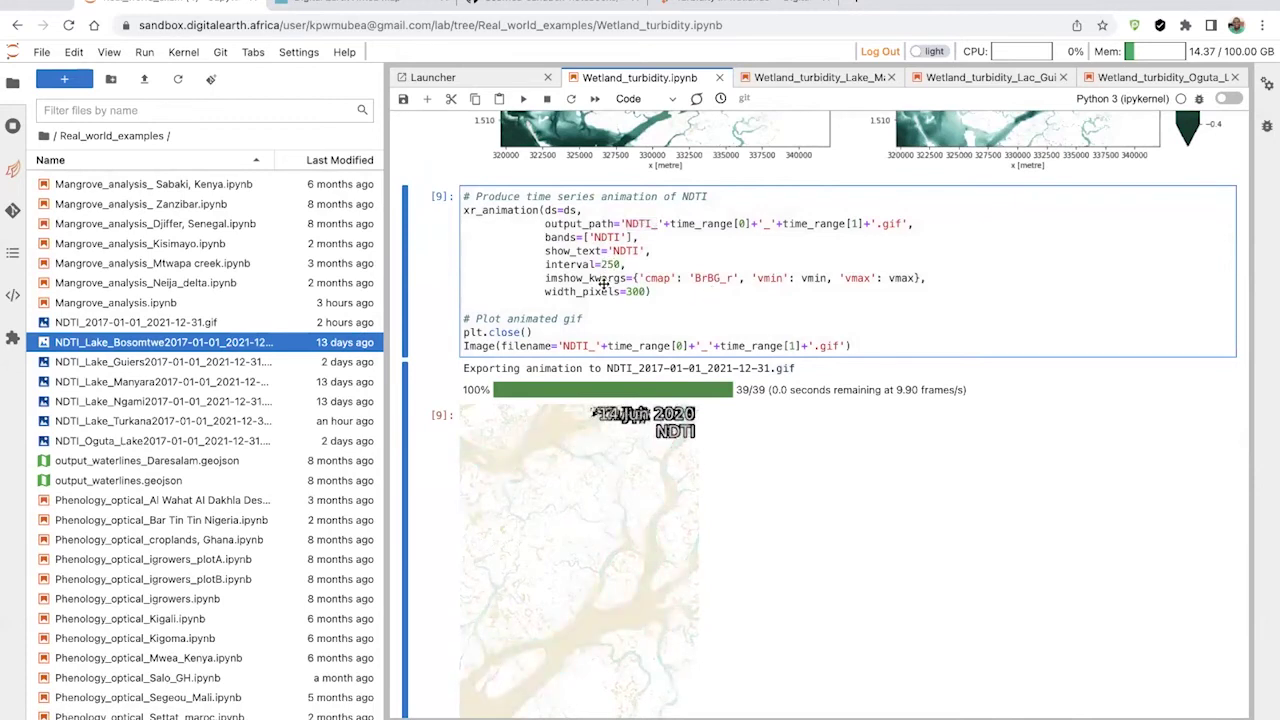
key("Delete")
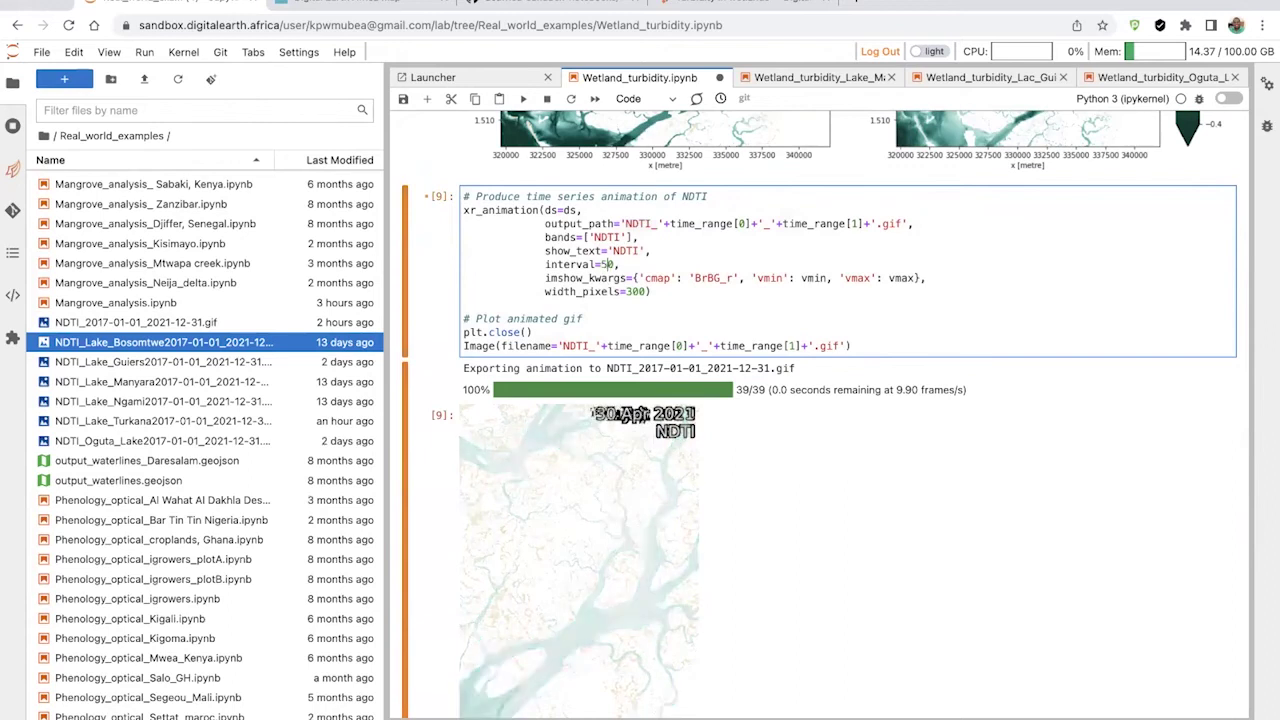
type("0")
Step: Review the NDTI histogram, the waterbody vectorization, the large and small waterbody time series, and the rainfall_chirps_monthly cell
scroll(917, 451, "down", 5)
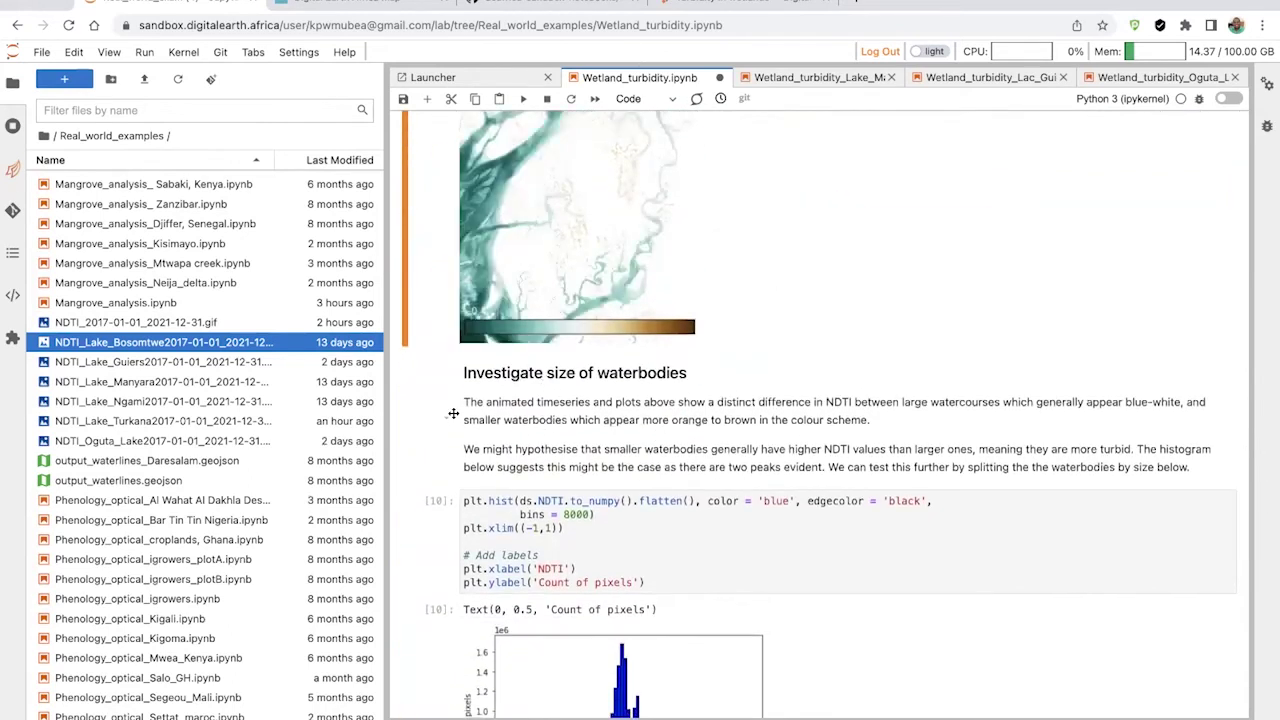
scroll(434, 418, "down", 2)
scroll(434, 418, "down", 15)
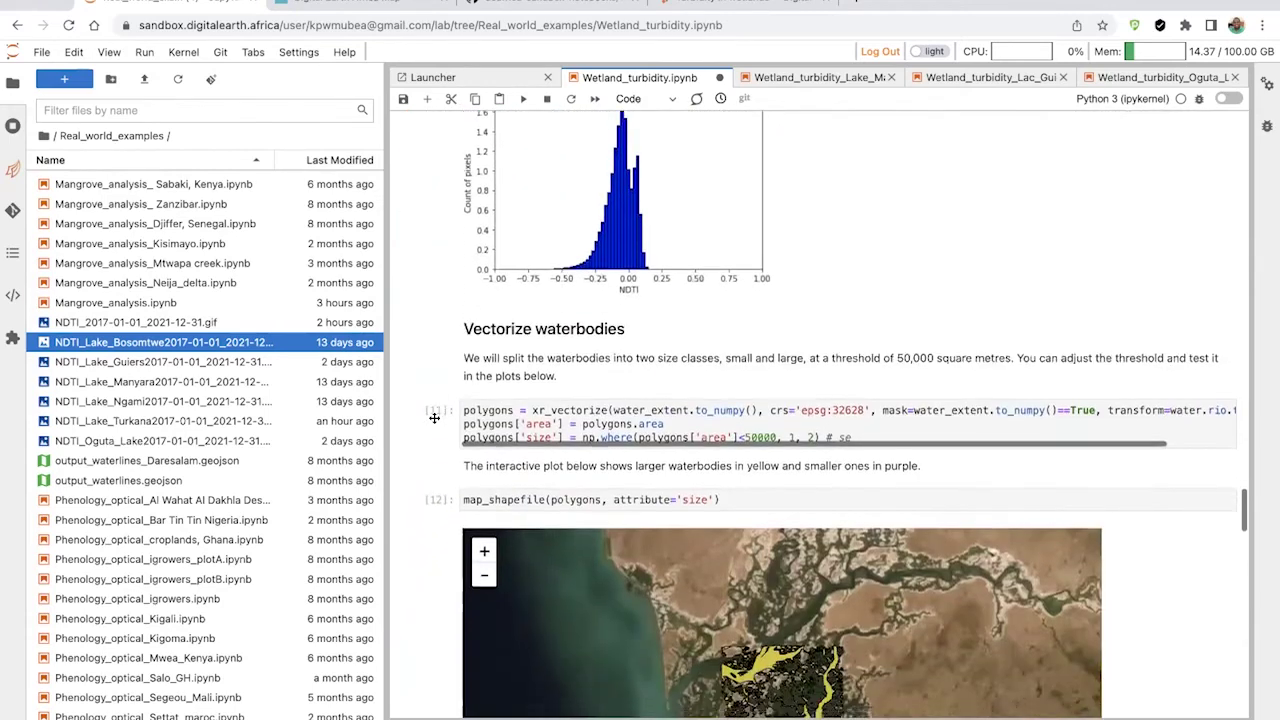
scroll(434, 418, "down", 20)
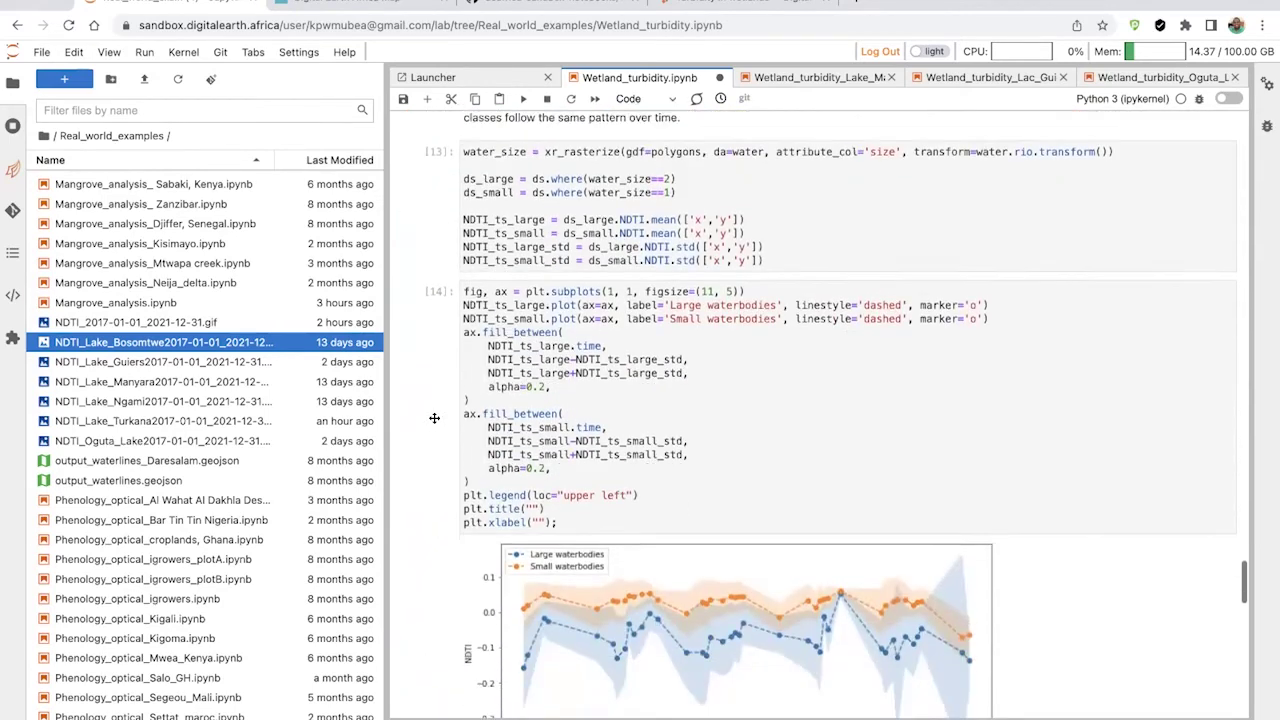
scroll(435, 425, "up", 4)
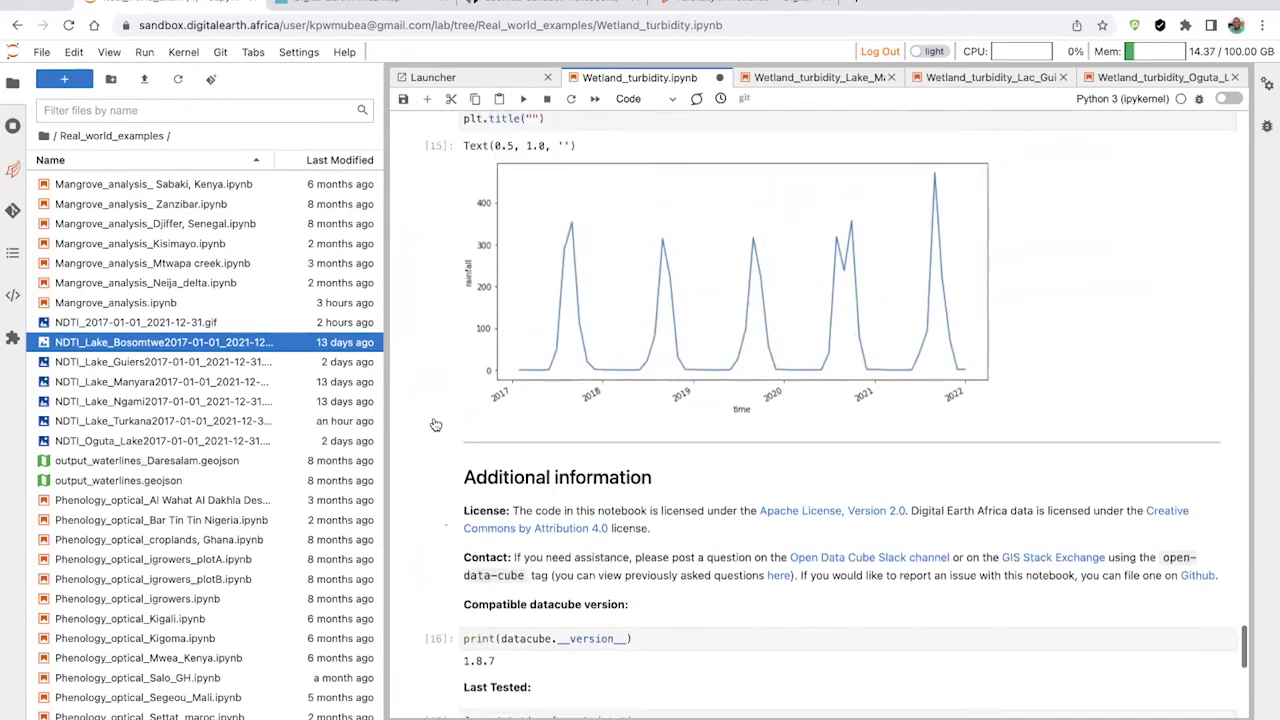
left_click(736, 232)
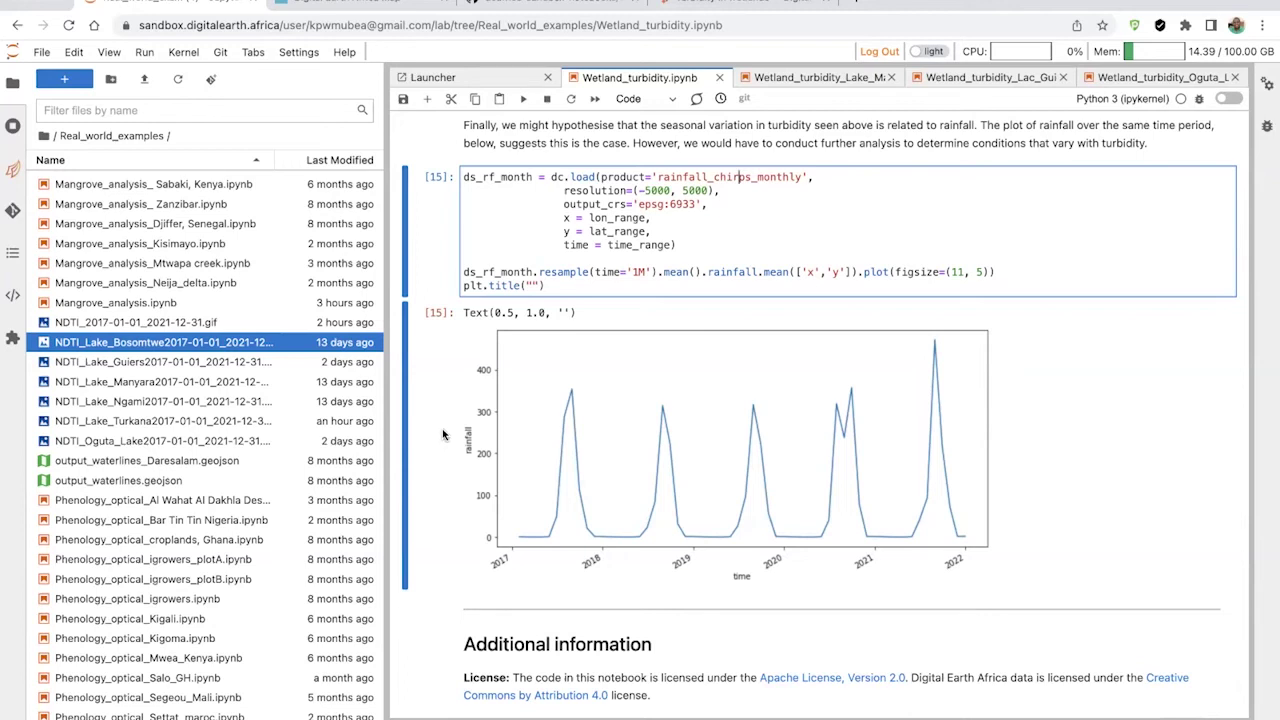
Step: Take a closer look at the large and small waterbodies on the interactive polygon map
scroll(440, 430, "up", 6)
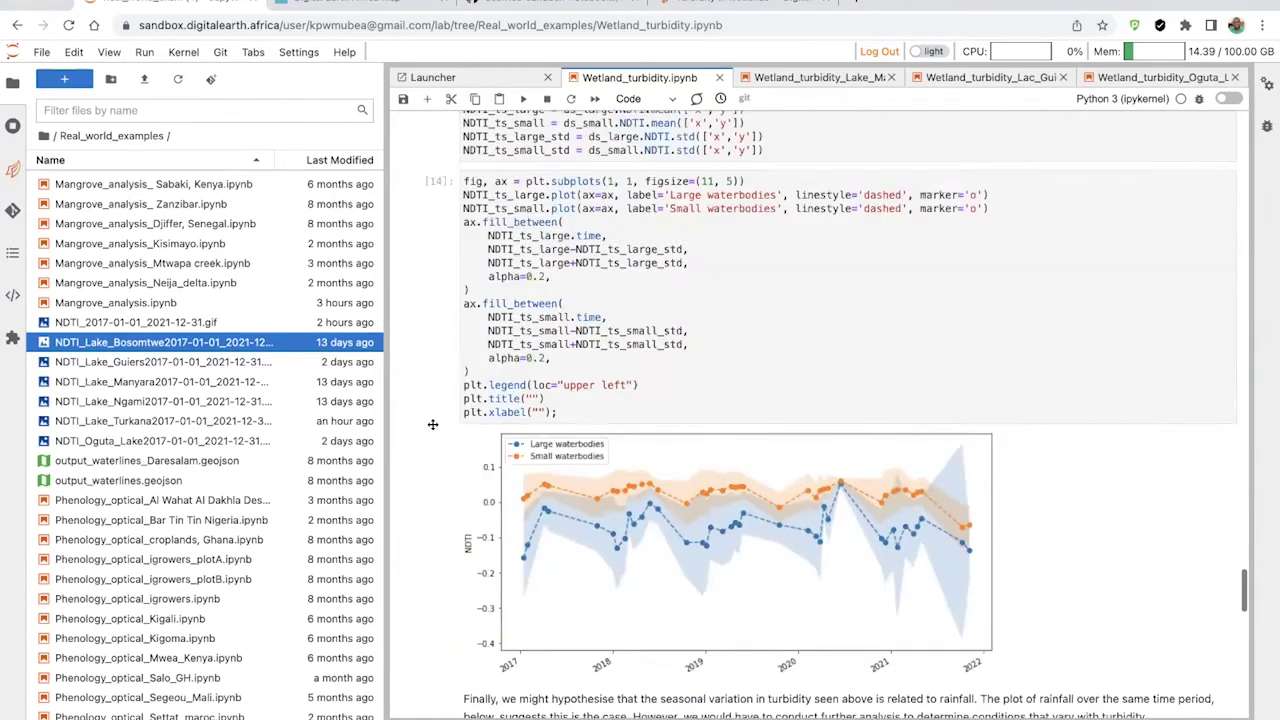
scroll(435, 427, "up", 10)
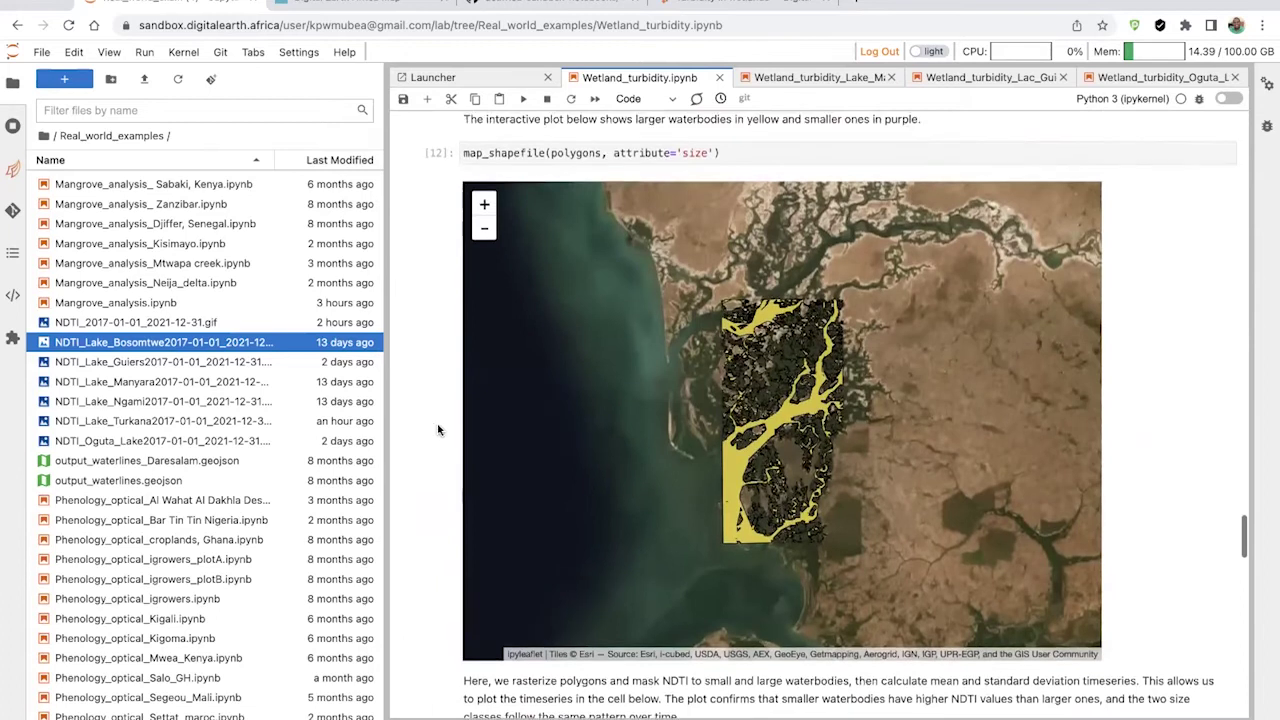
left_click(484, 205)
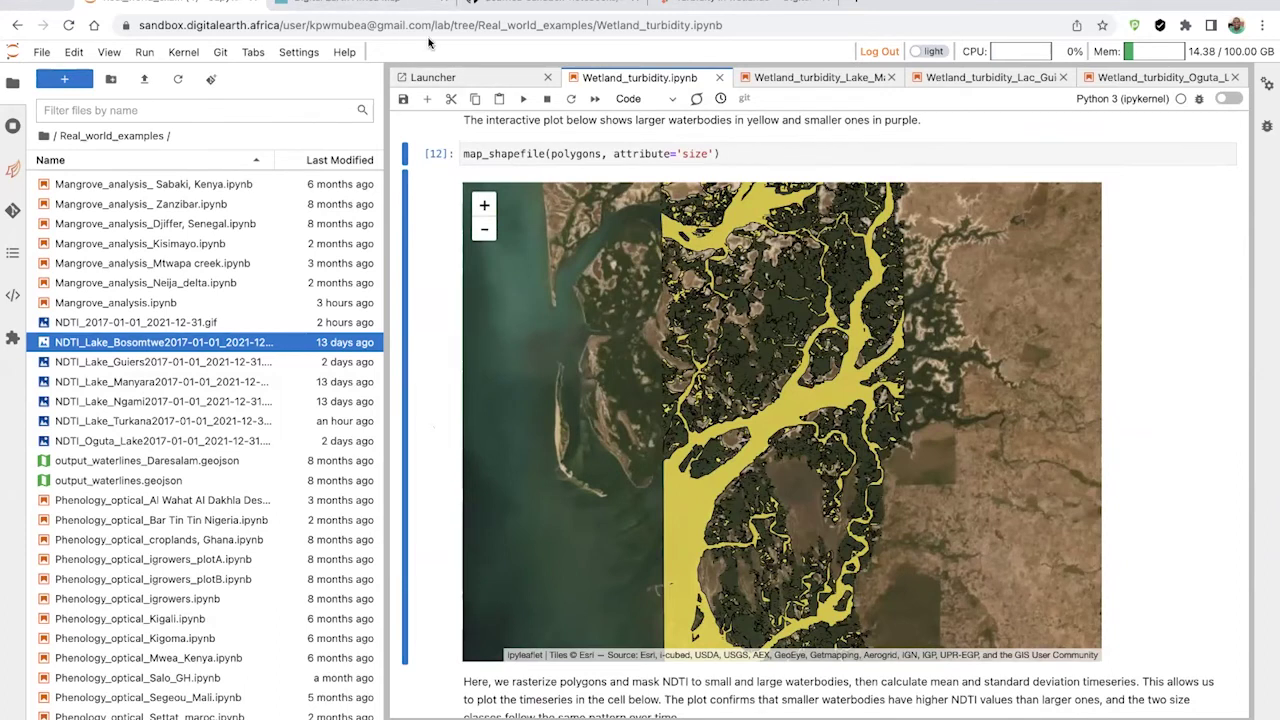
Step: Switch to Digital Earth Africa Map and hide the Water Observations from Space annual and all-time summary layers
left_click(376, 4)
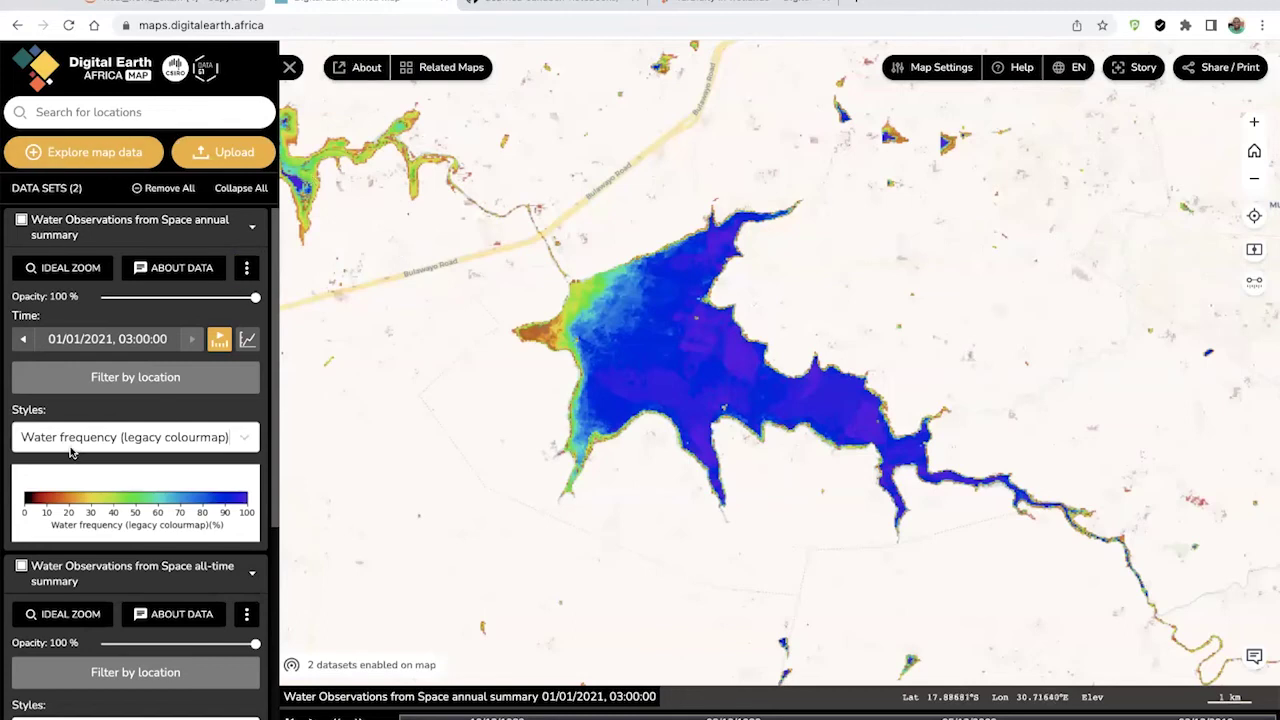
left_click(22, 221)
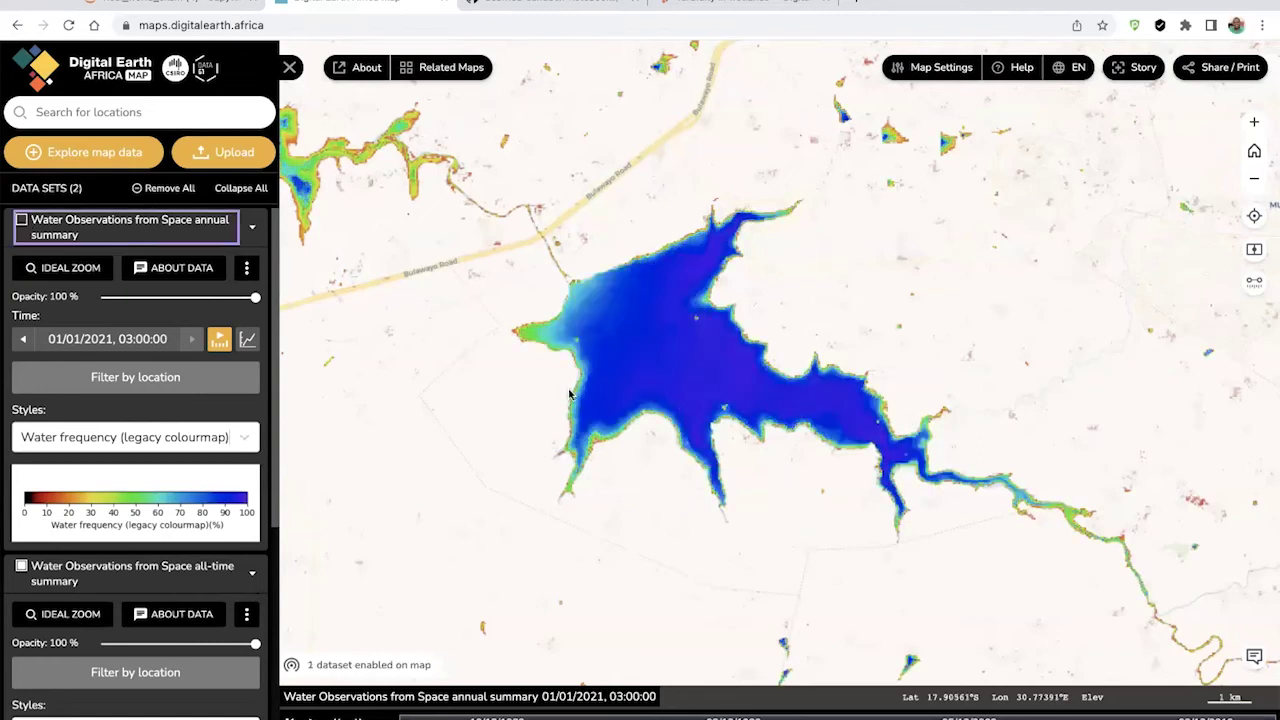
left_click(21, 566)
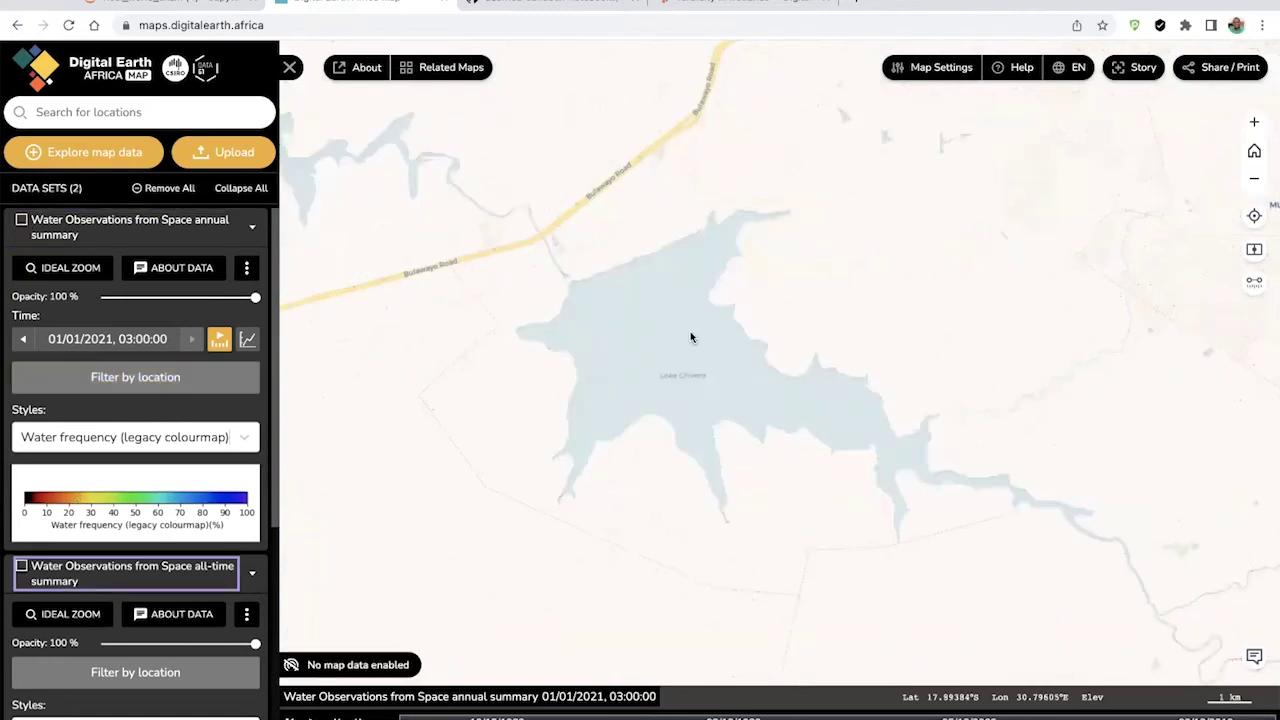
Step: Show the Water Observations from Space annual summary layer over the Gabon coast around Port-Gentil
scroll(690, 331, "down", 3)
scroll(703, 353, "down", 5)
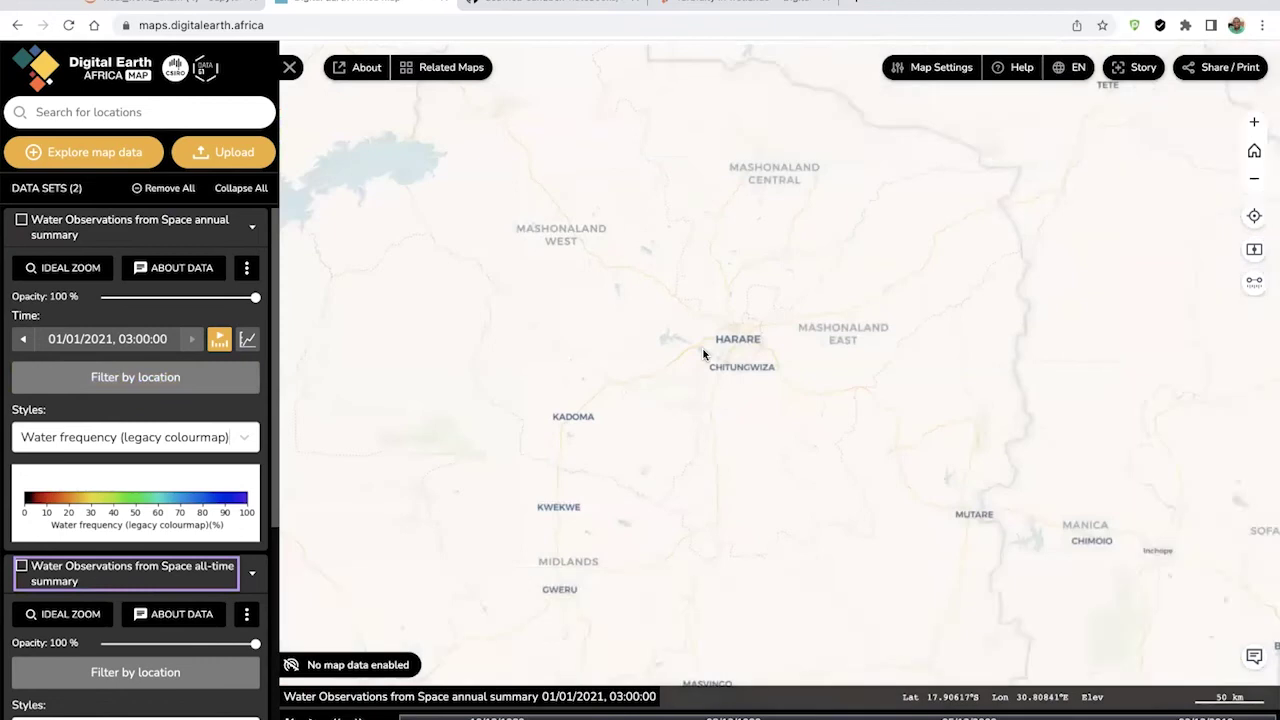
scroll(703, 353, "down", 2)
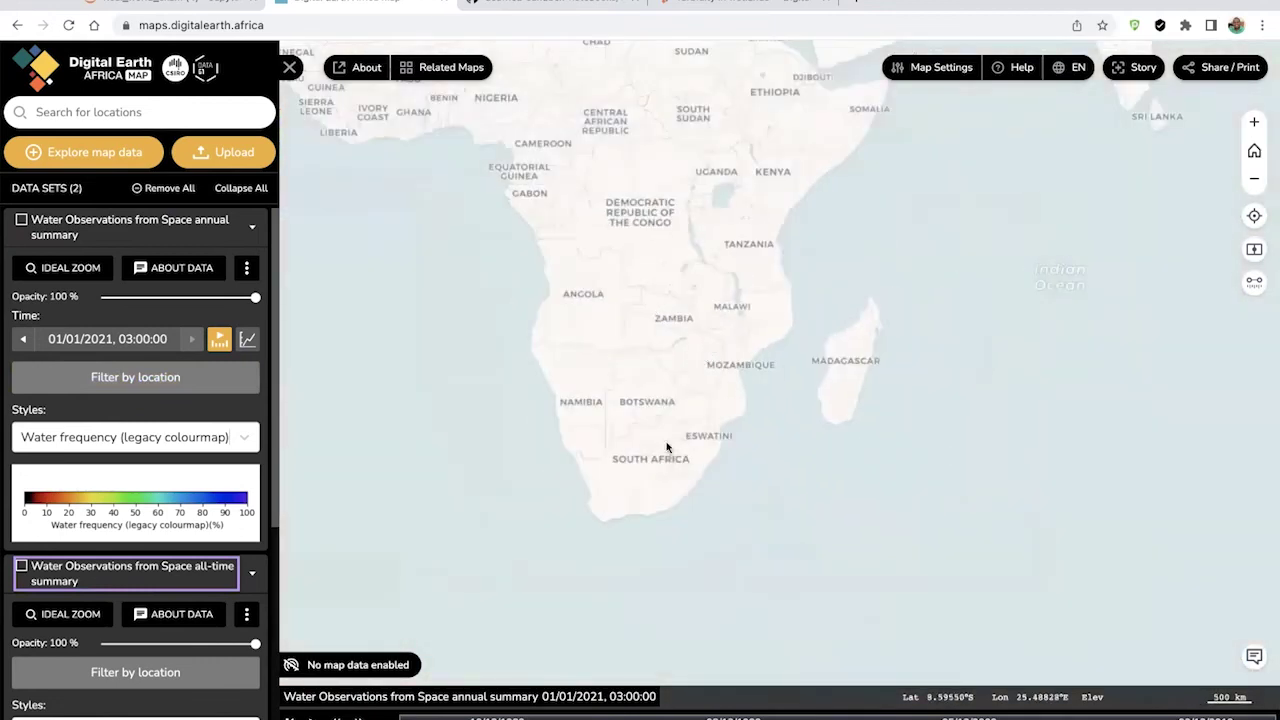
scroll(672, 398, "down", 3)
scroll(673, 403, "up", 2)
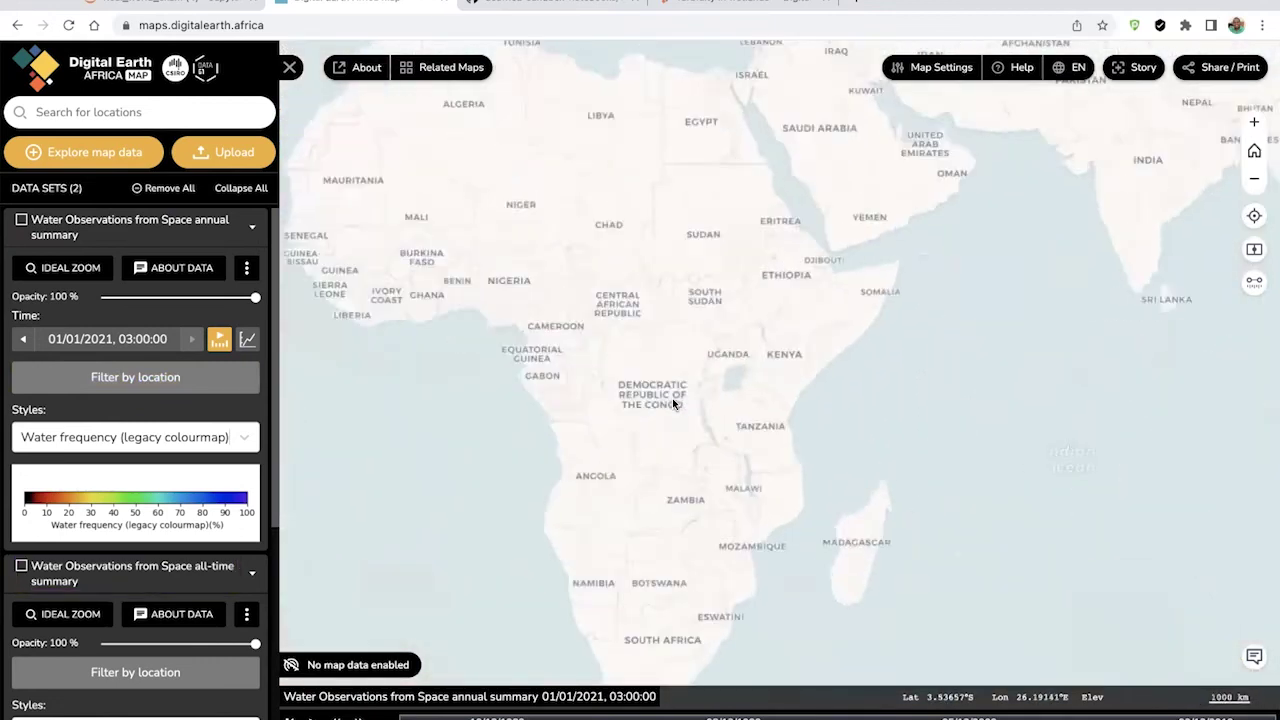
left_click_drag(757, 358, 681, 393)
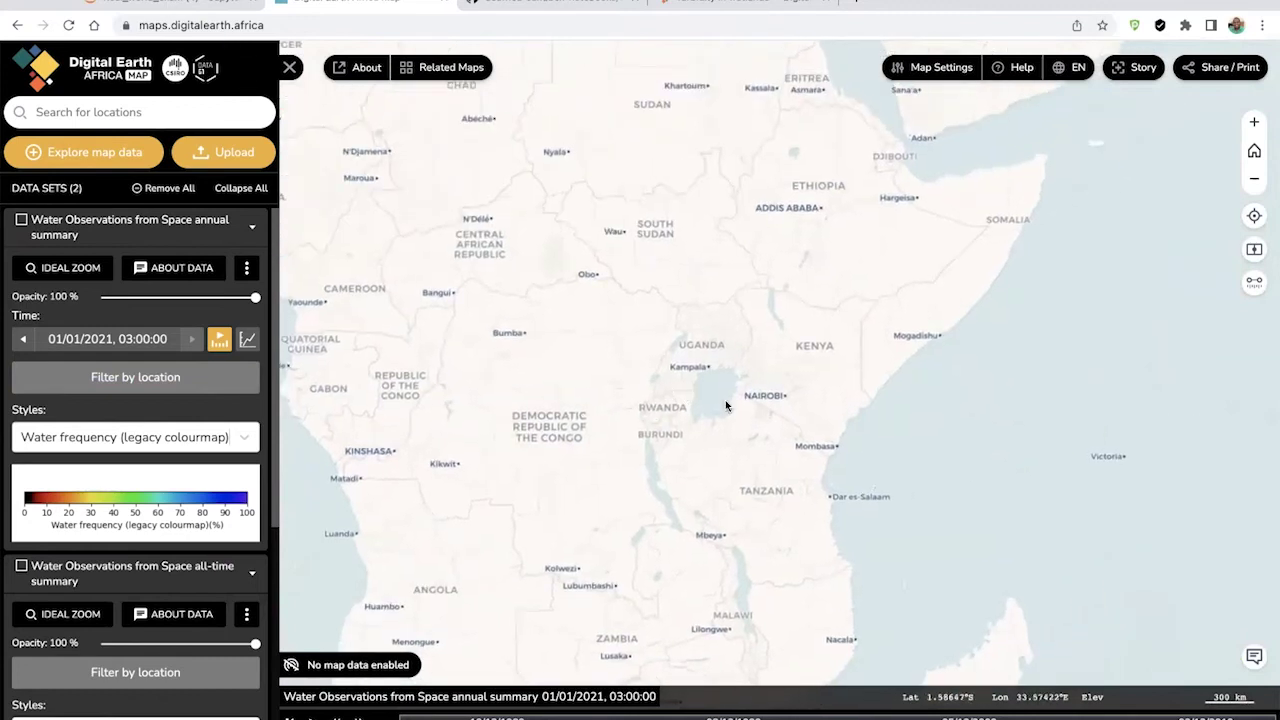
scroll(700, 448, "up", 2)
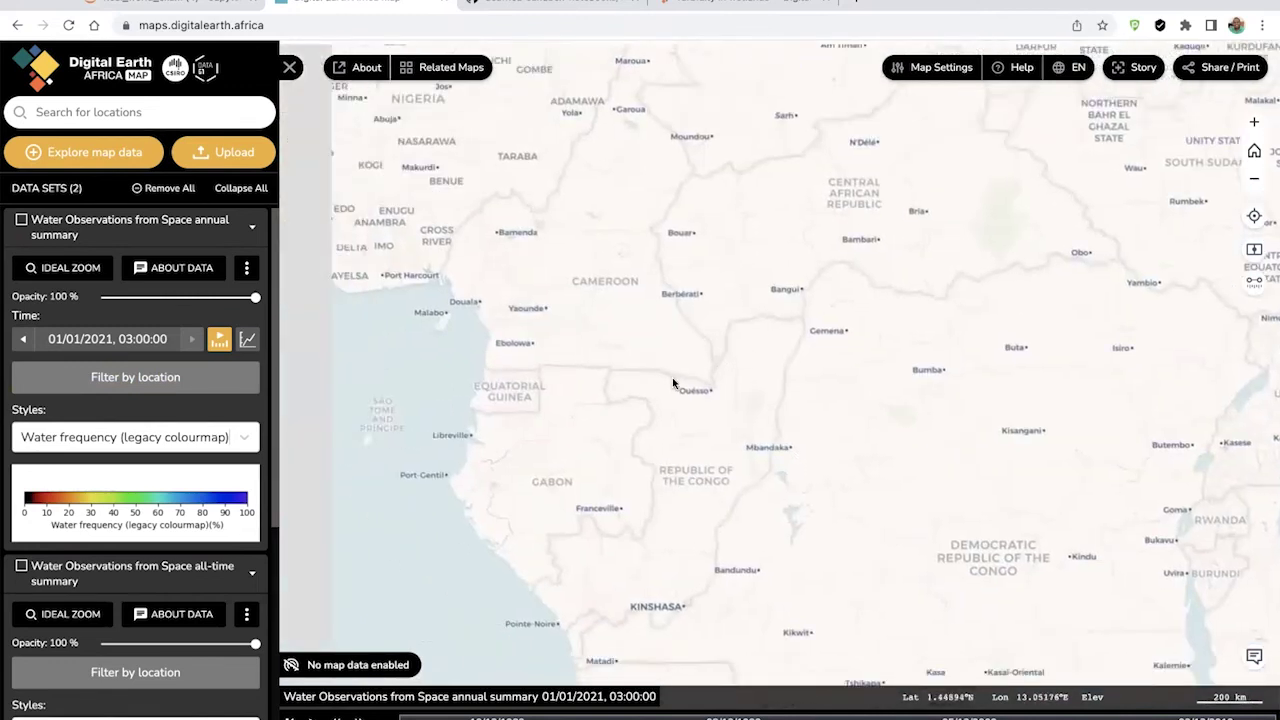
scroll(620, 434, "up", 2)
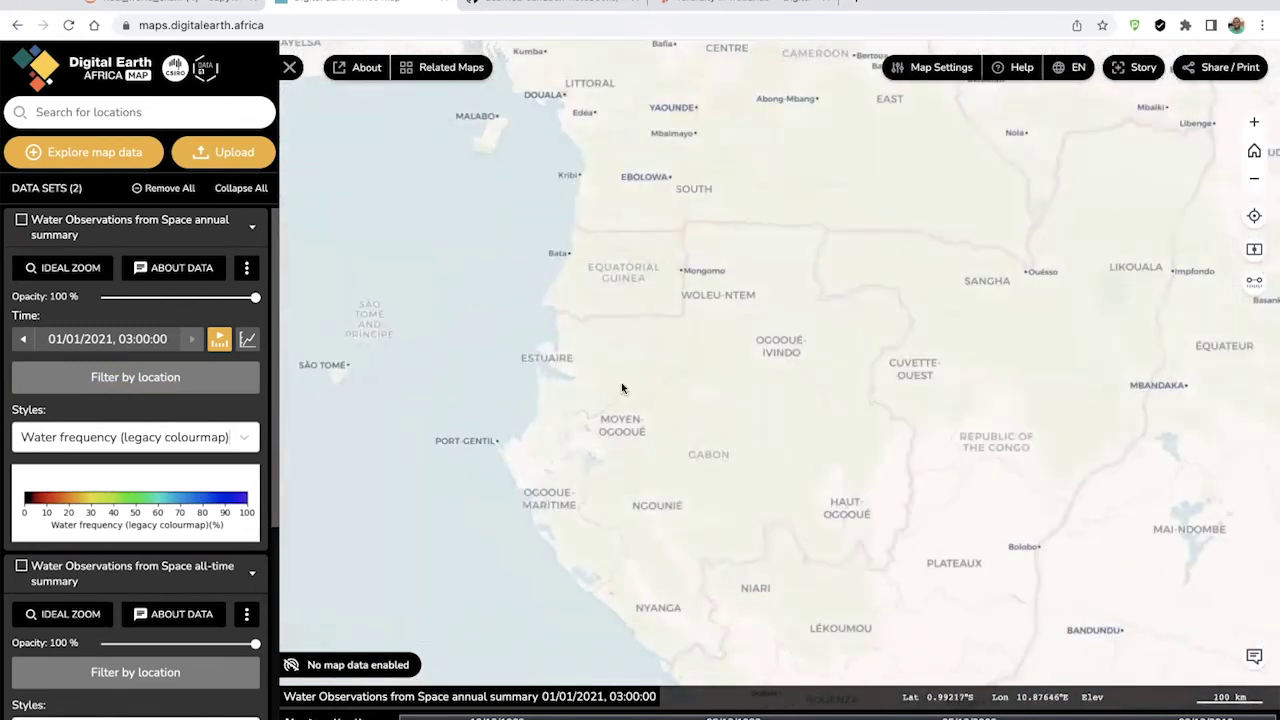
scroll(674, 428, "up", 2)
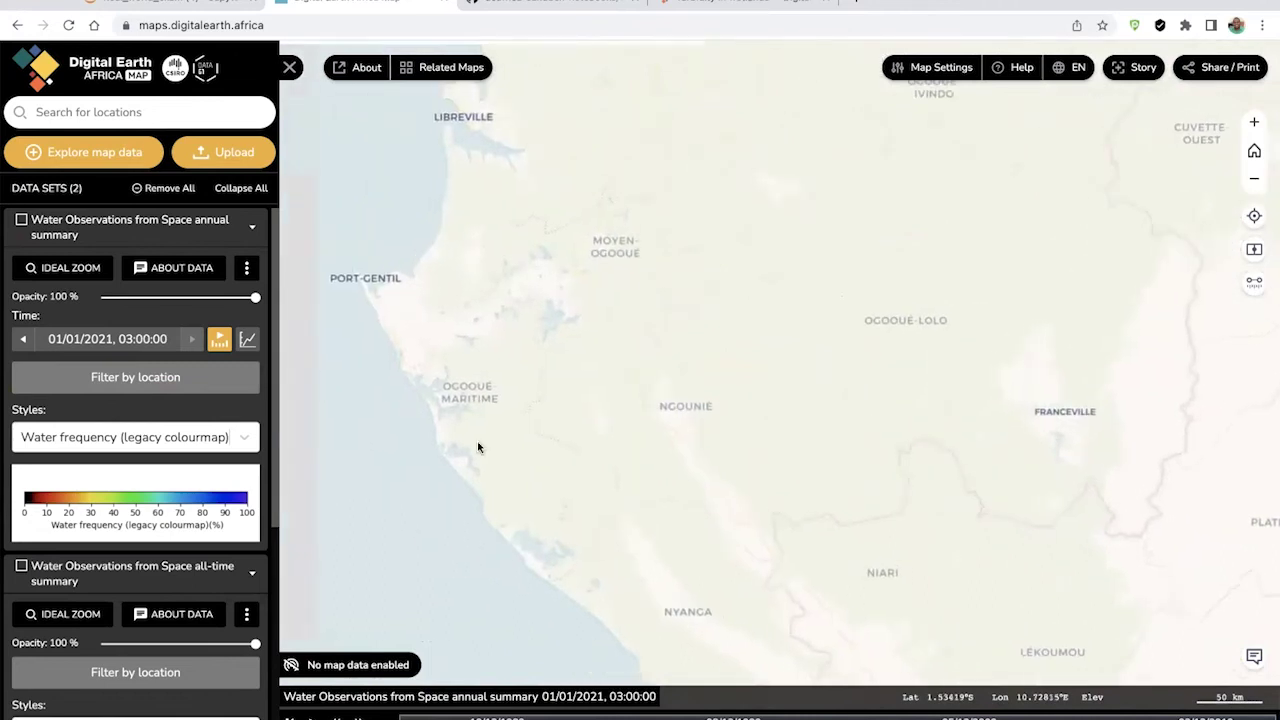
left_click(22, 220)
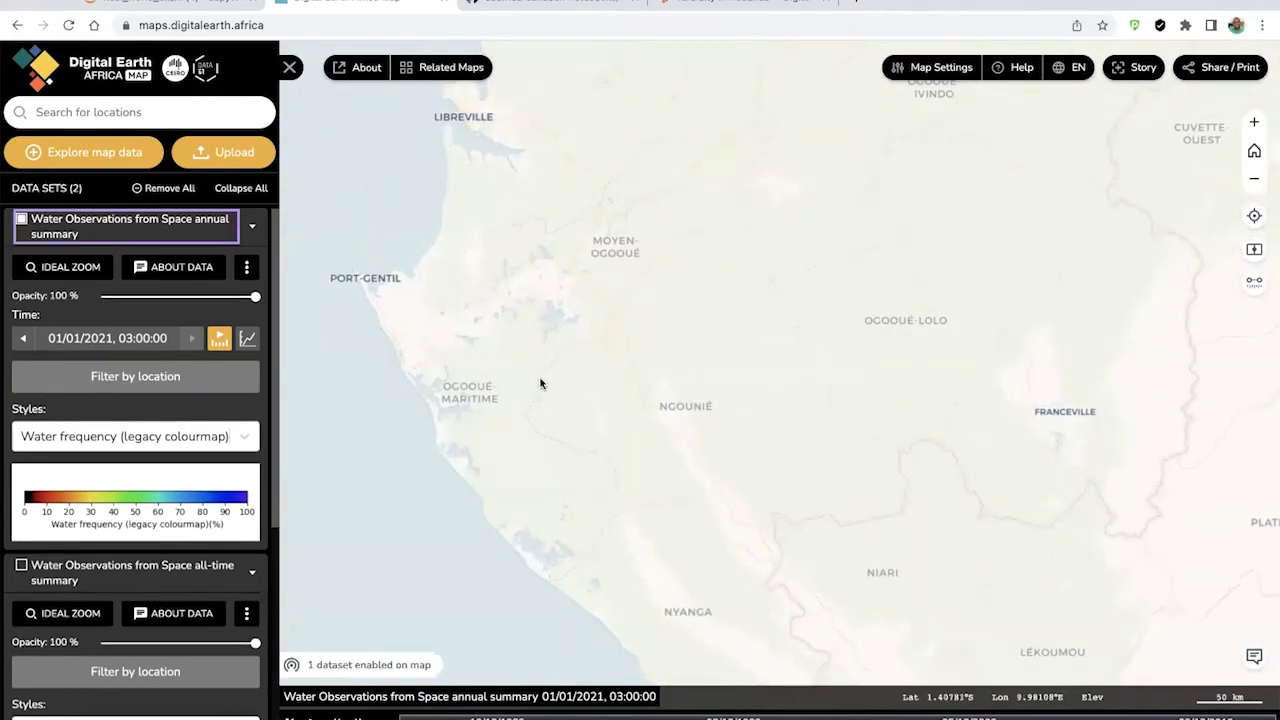
Step: Move the map from the Gabon coast to Senegal and focus on the delta between Foundiougne, Djifer and Sokone
scroll(880, 524, "down", 4)
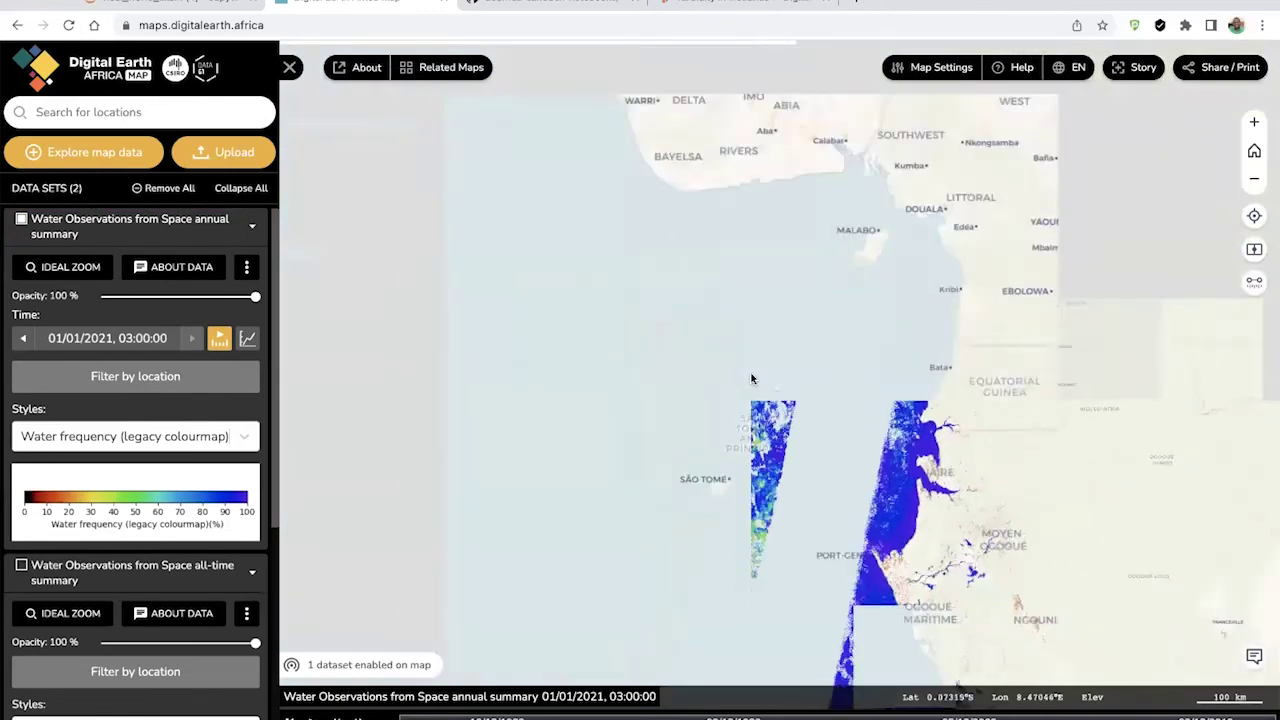
scroll(795, 410, "up", 5)
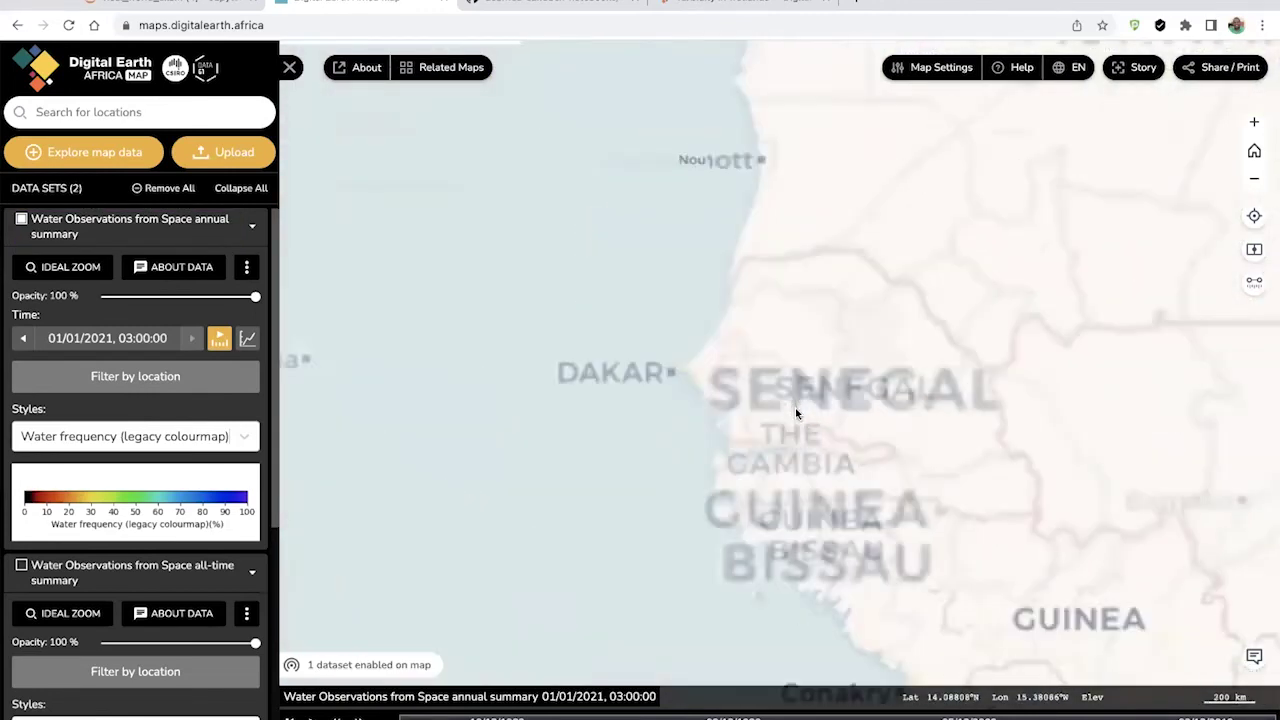
scroll(794, 395, "up", 6)
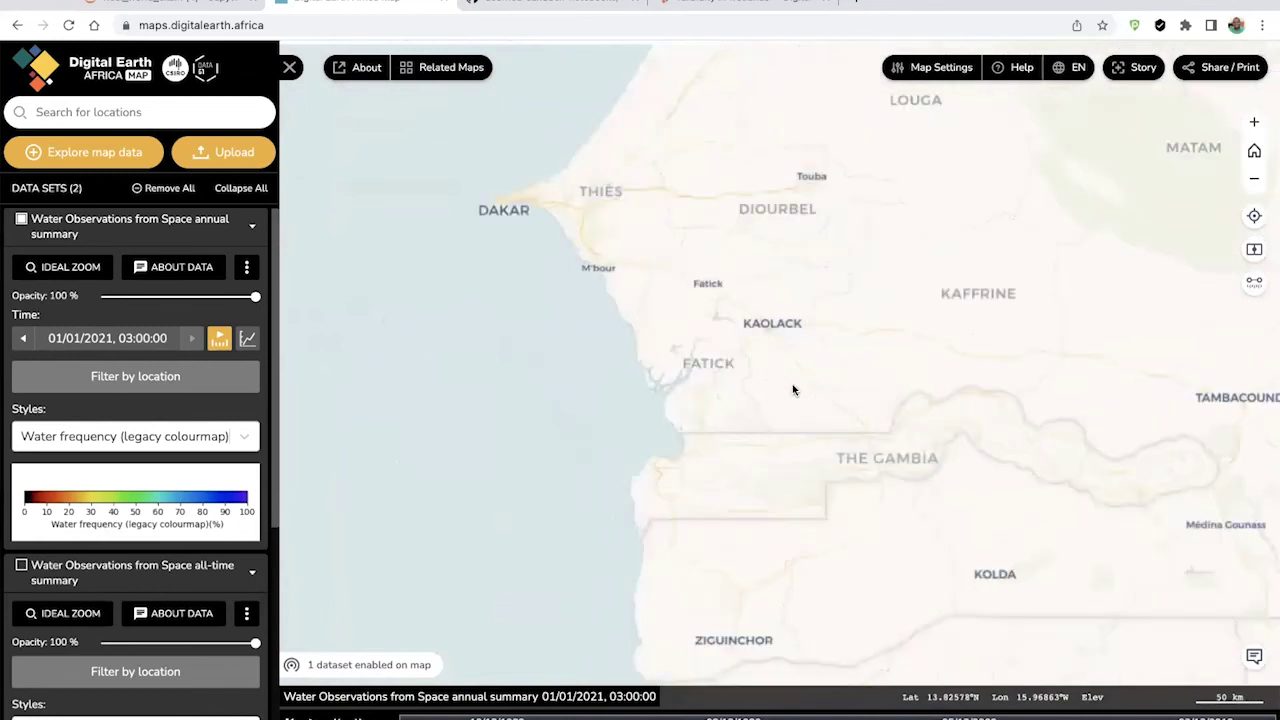
scroll(733, 290, "up", 3)
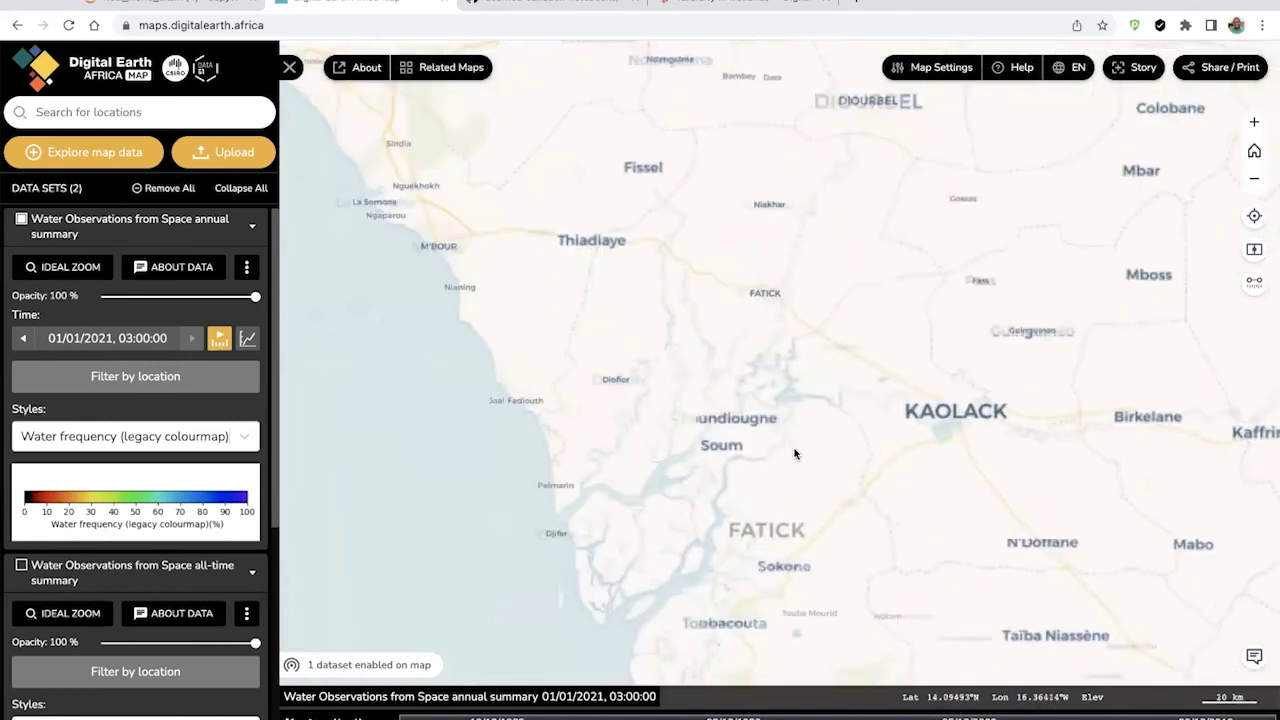
scroll(733, 293, "up", 3)
left_click_drag(714, 343, 855, 335)
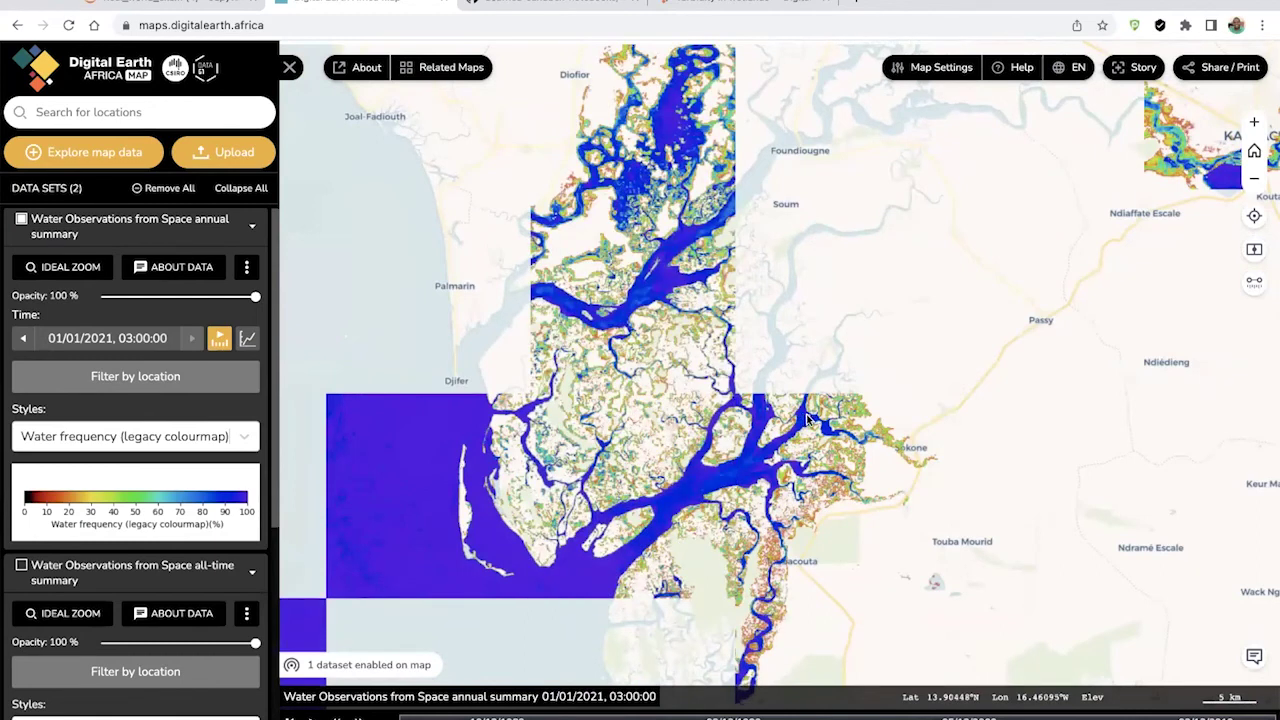
Step: Look through the years from the 1900s available for the Water Observations from Space annual summary, keeping the current date
left_click(107, 338)
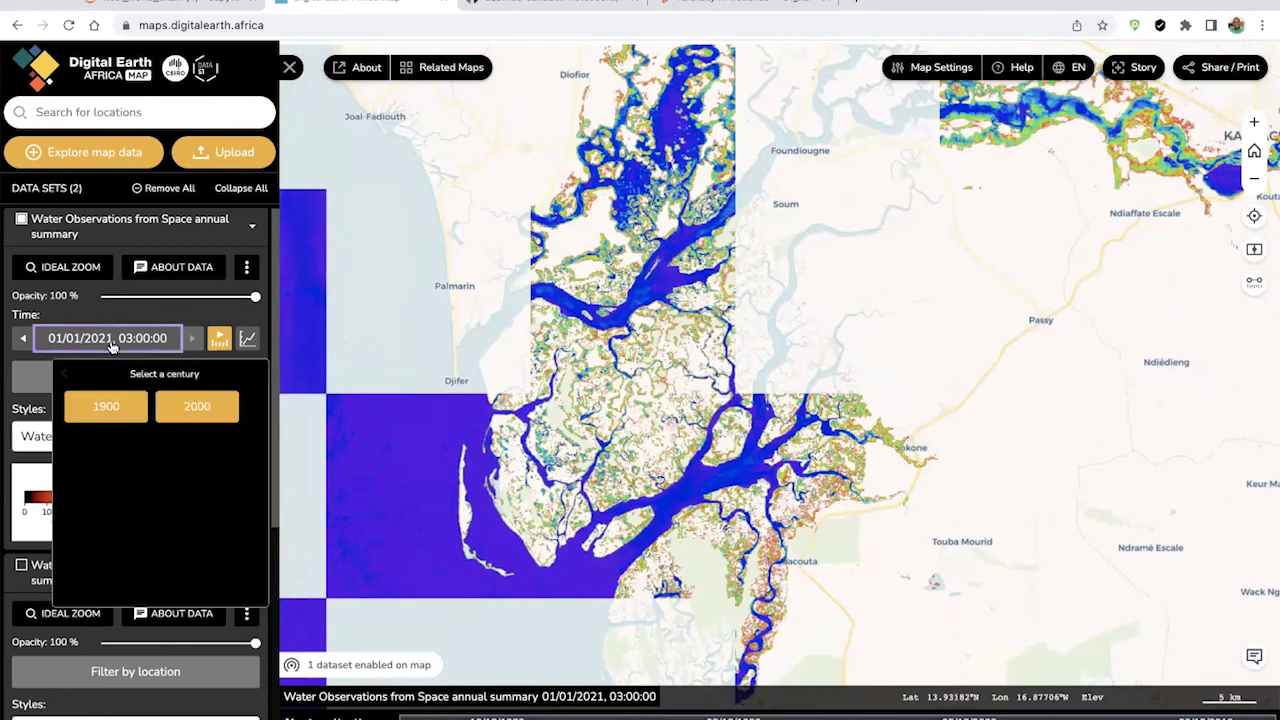
left_click(106, 408)
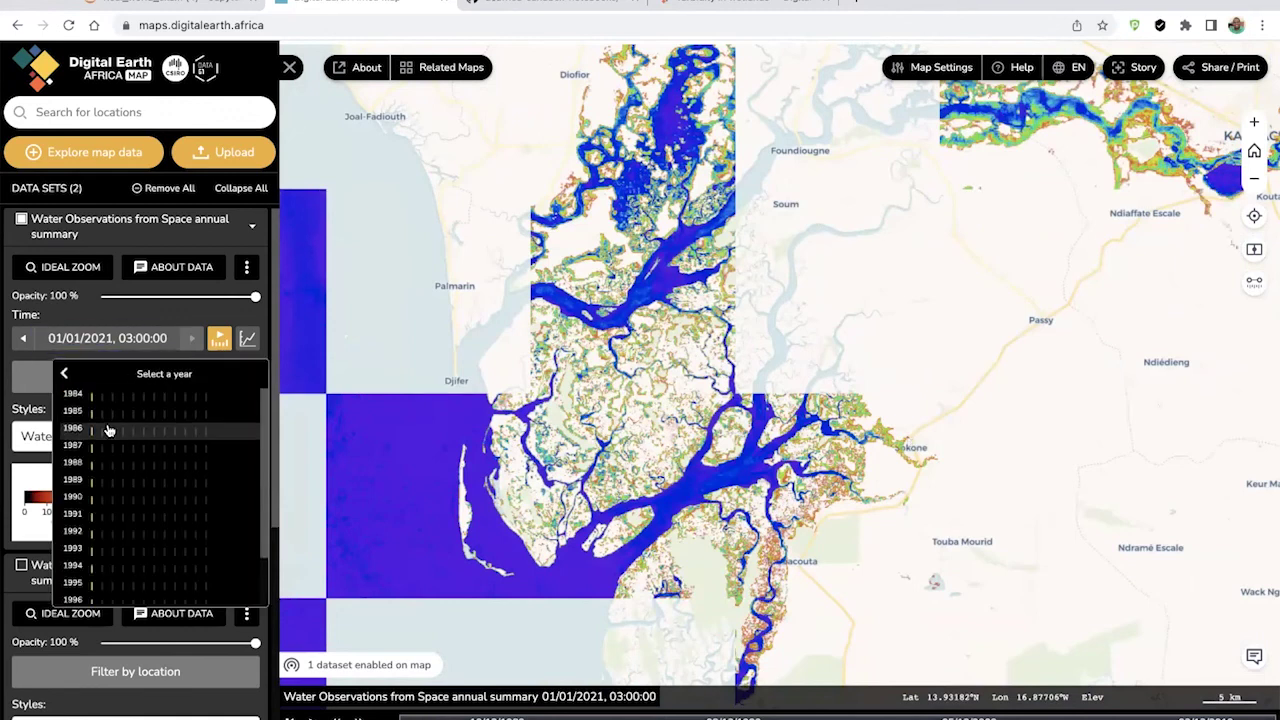
left_click(117, 341)
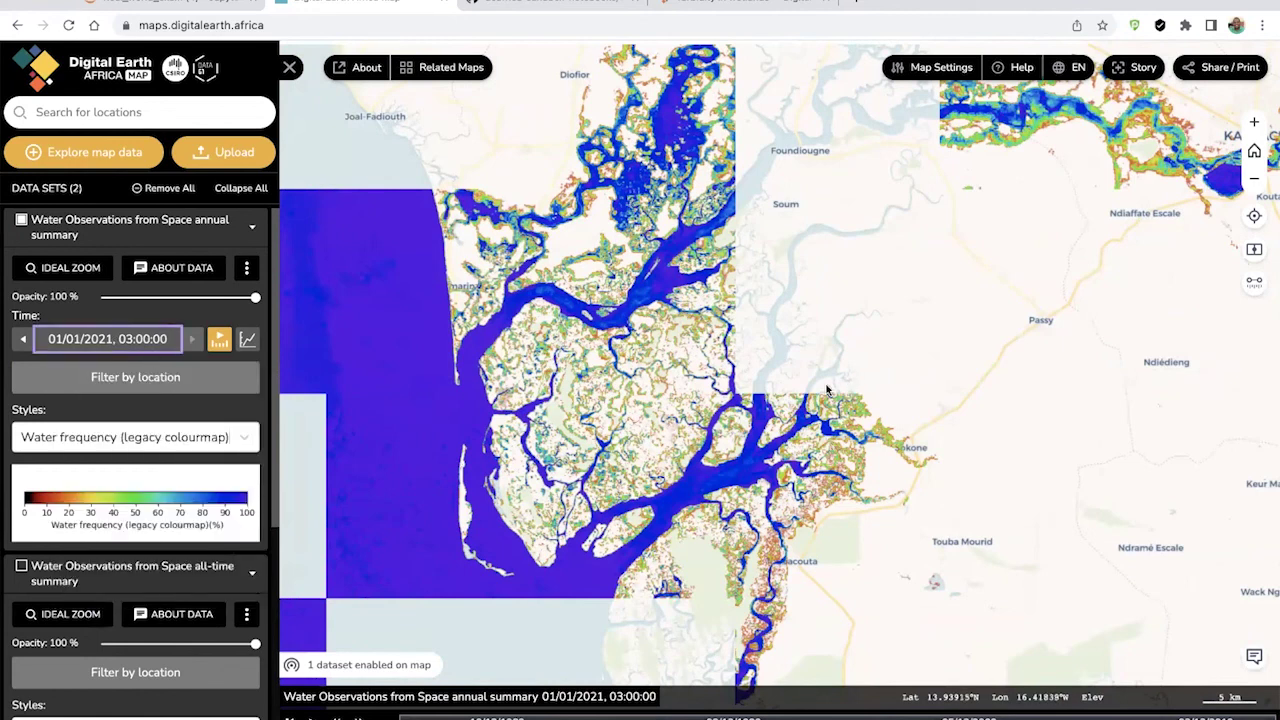
Step: Change the base map to the Esri World Labels satellite imagery beneath the delta's water frequency layer
left_click_drag(860, 392, 815, 406)
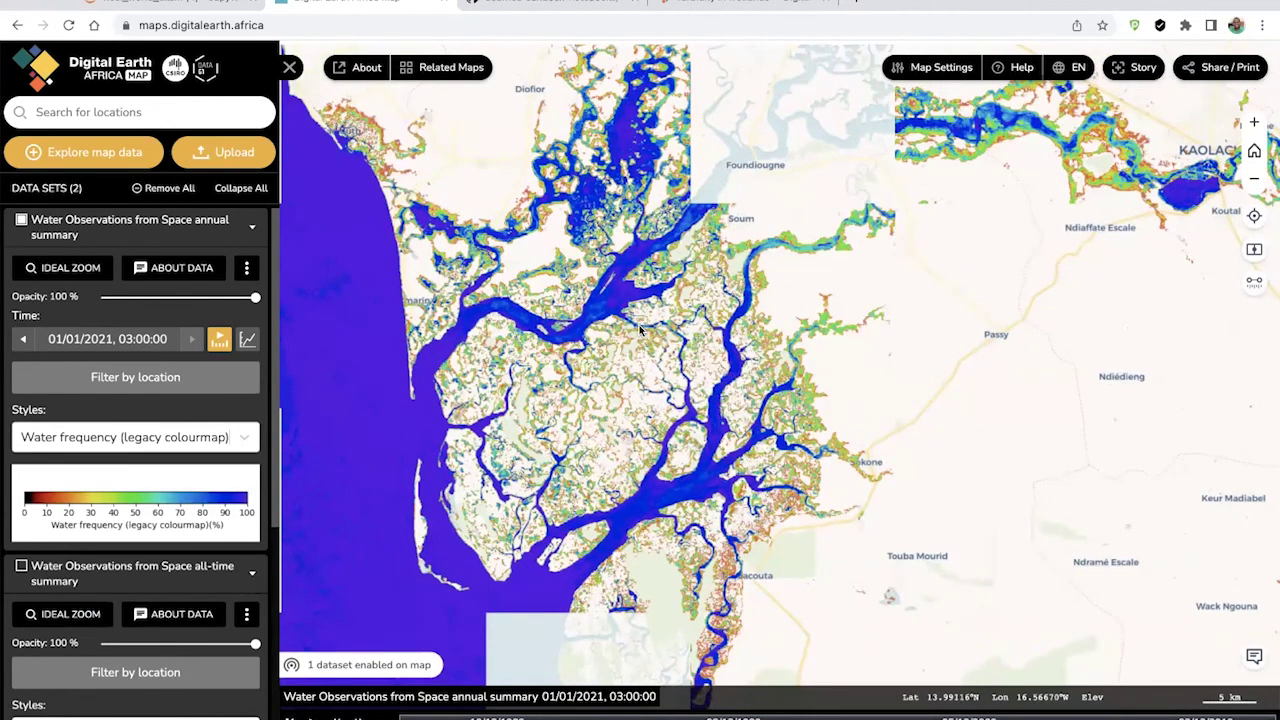
scroll(640, 330, "up", 3)
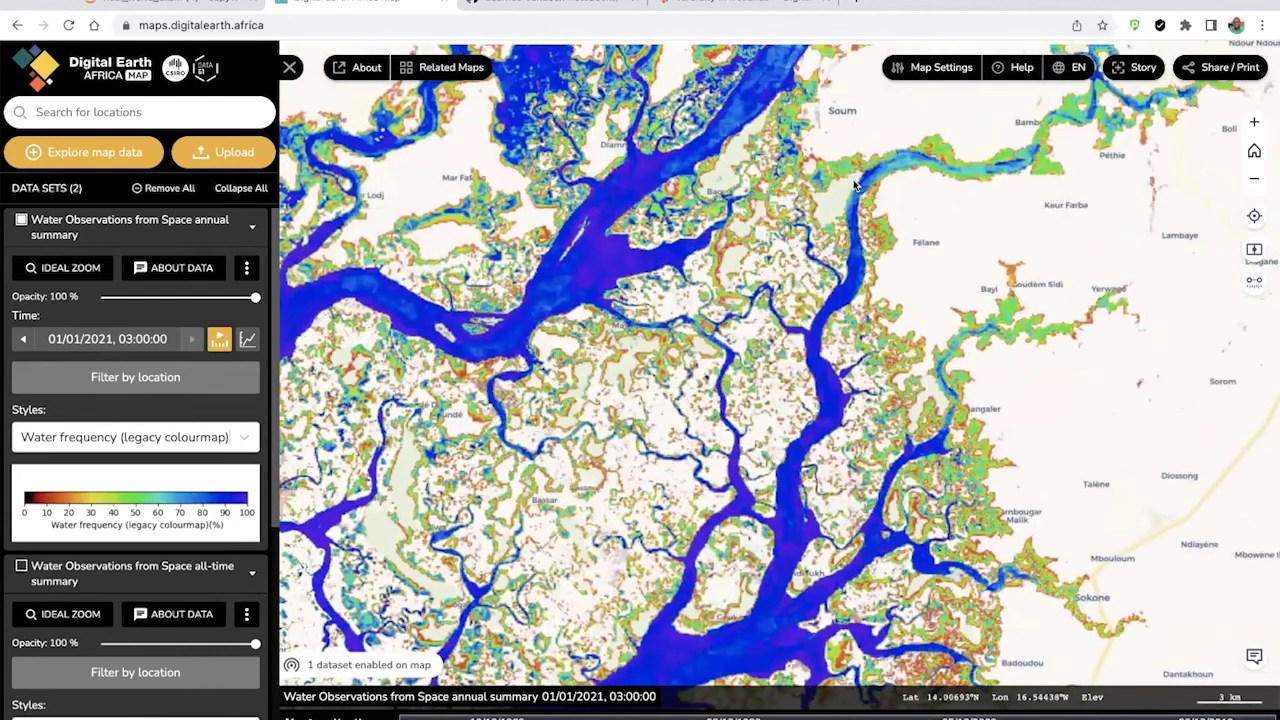
left_click(940, 70)
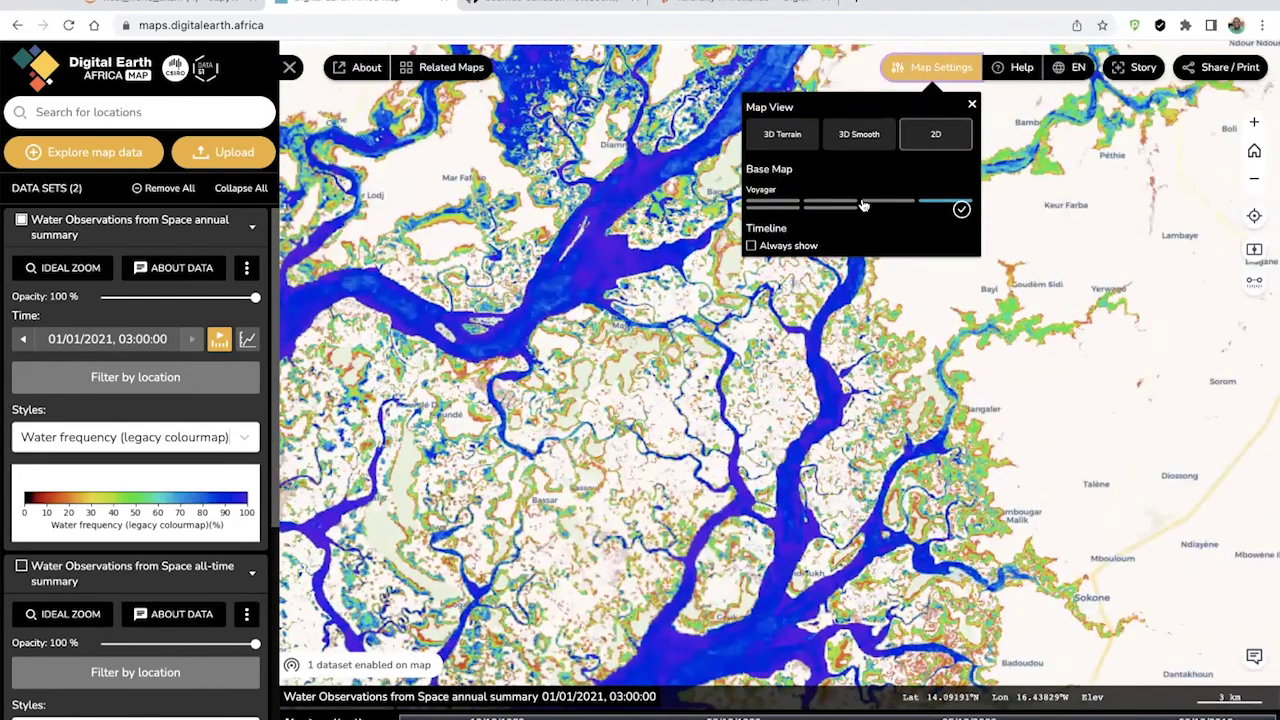
left_click(840, 289)
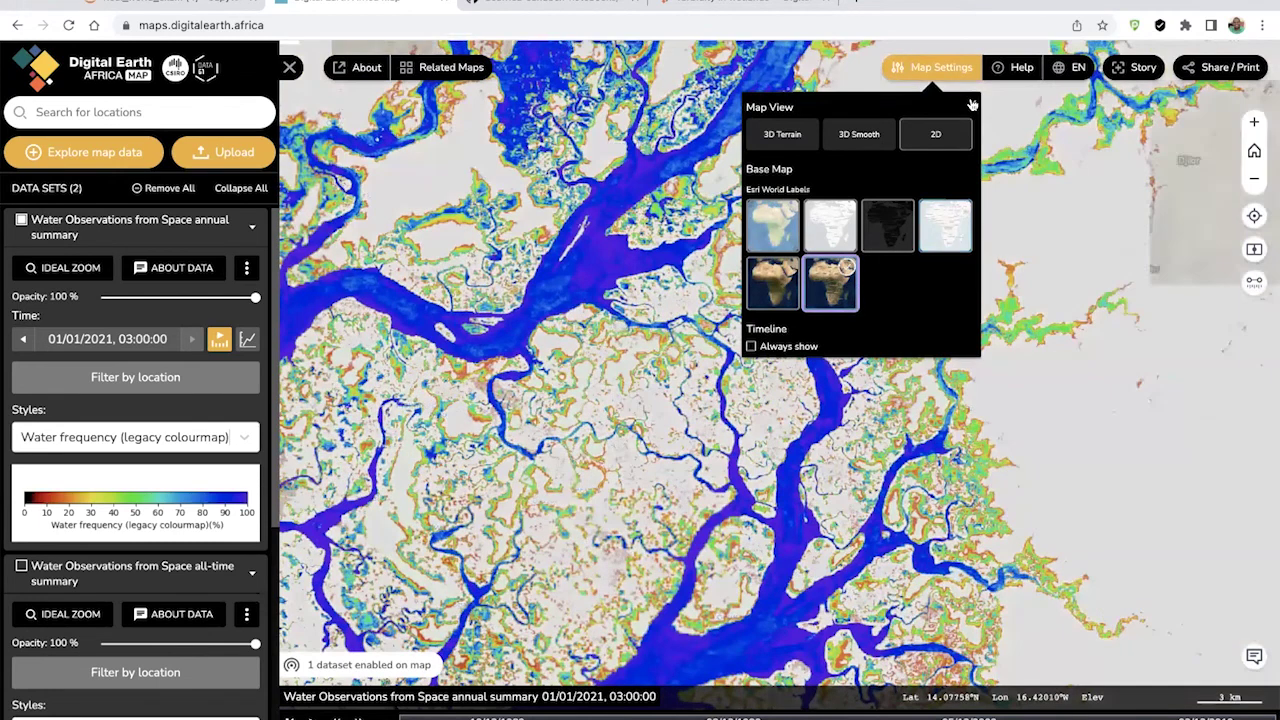
left_click(971, 104)
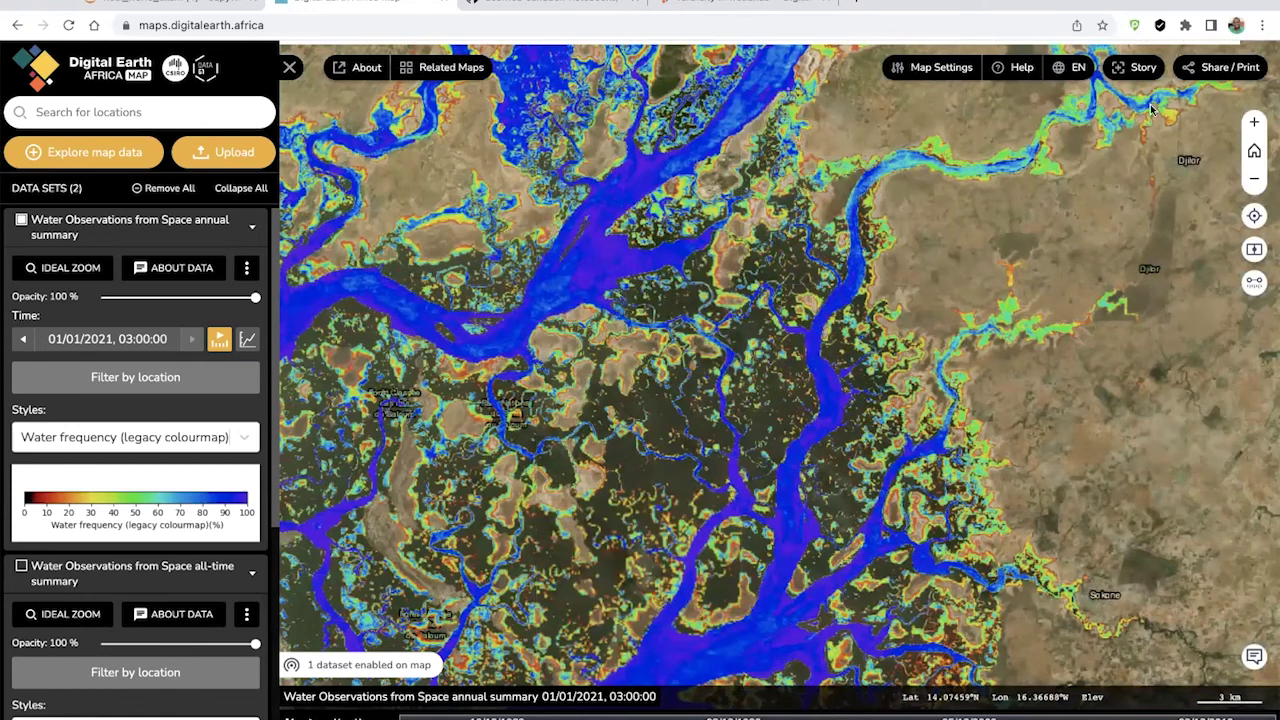
Step: Copy the share URL for the current map of the delta and close the sharing options
scroll(940, 240, "down", 3)
scroll(886, 267, "up", 3)
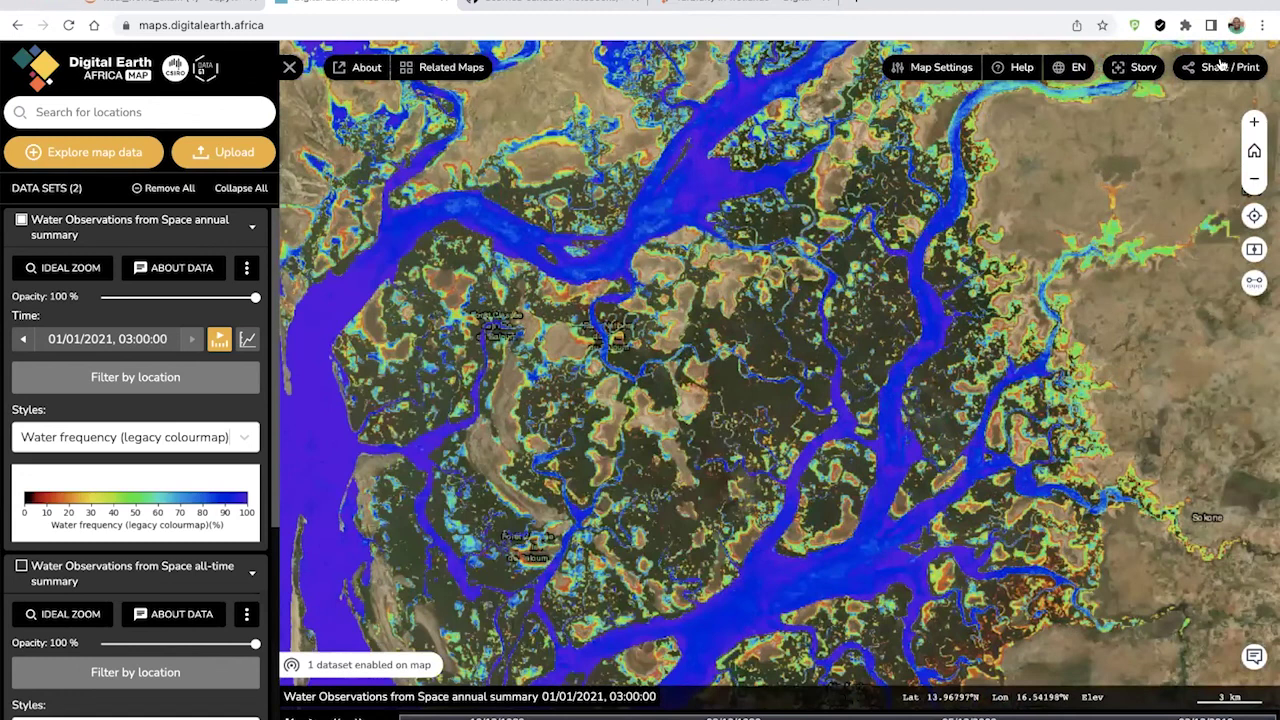
left_click(1220, 65)
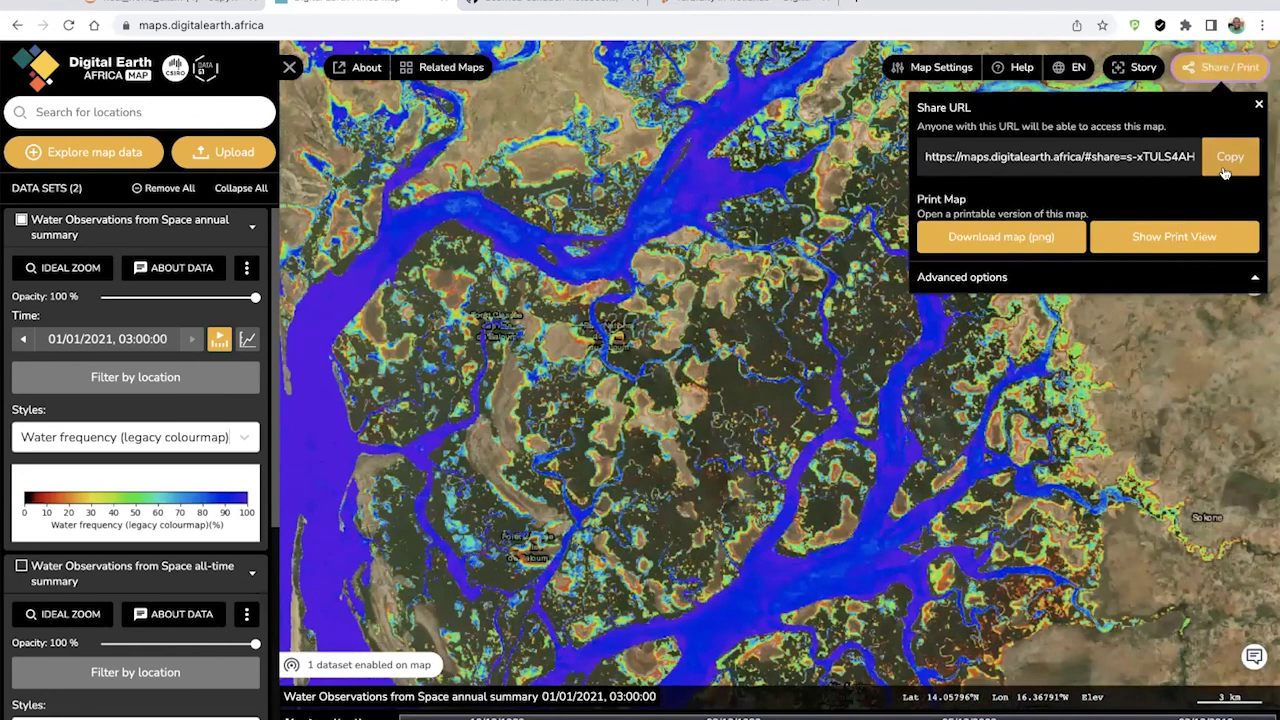
left_click(1228, 160)
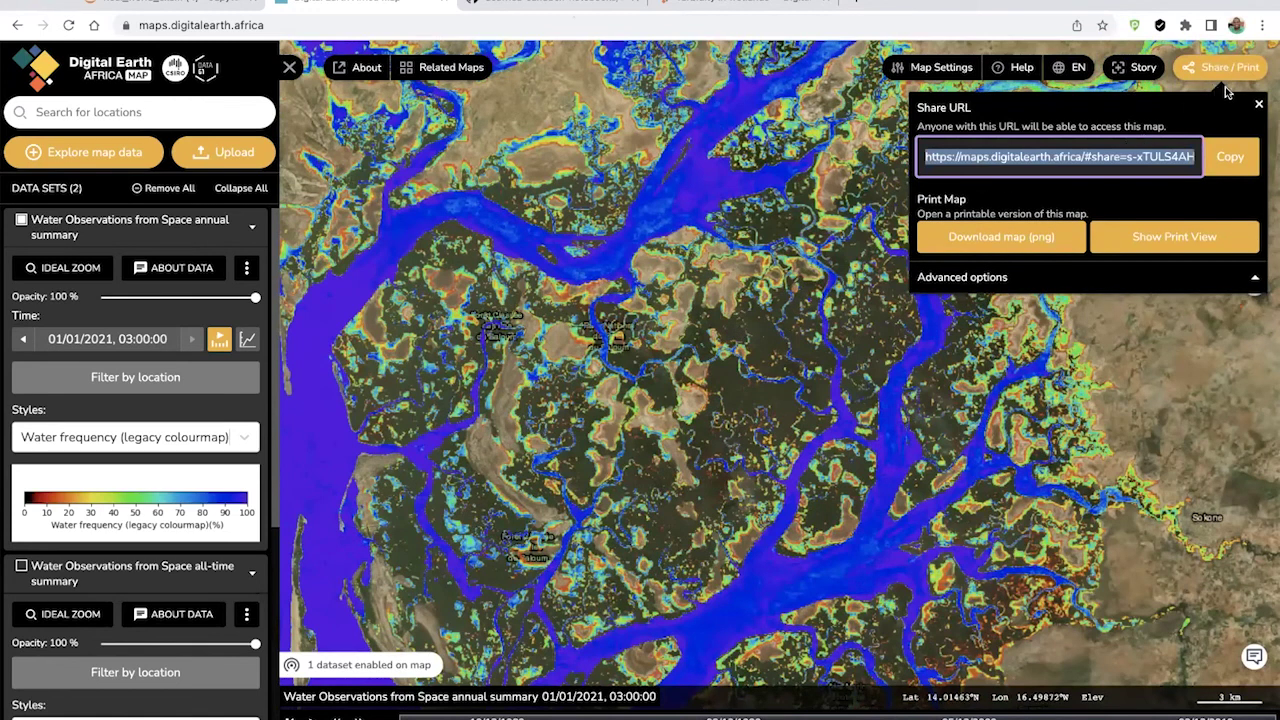
left_click(1259, 105)
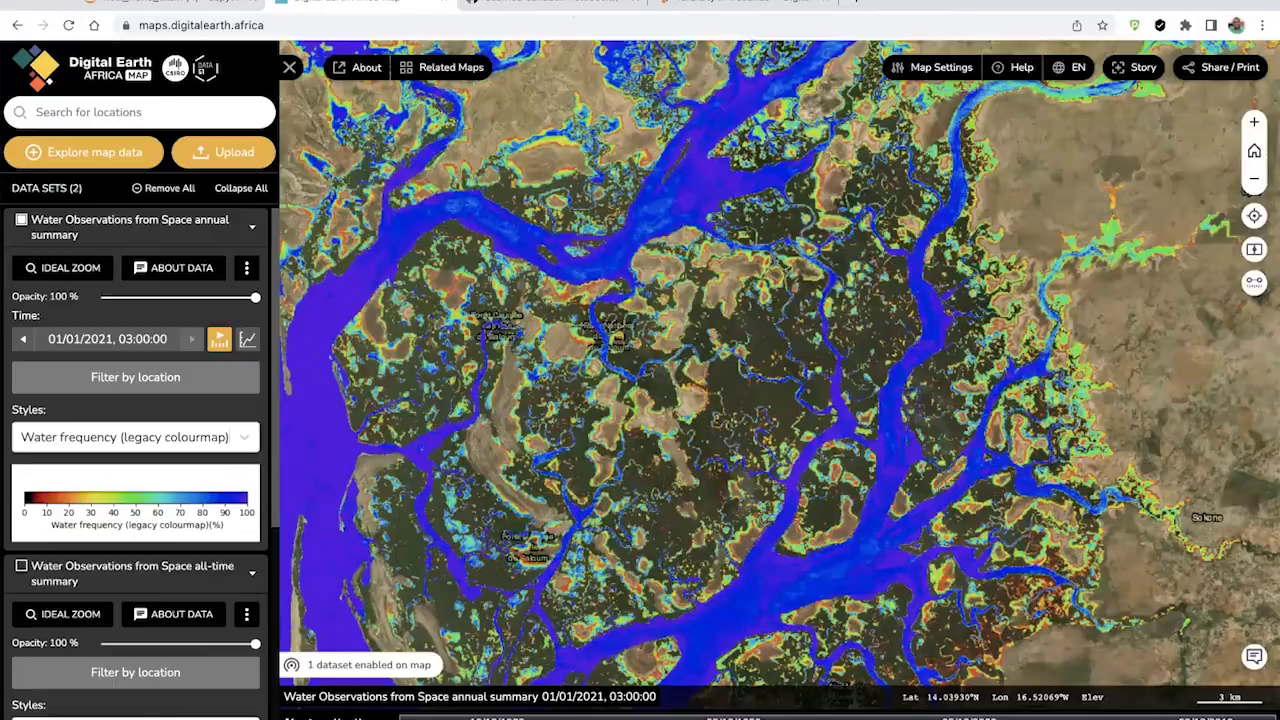